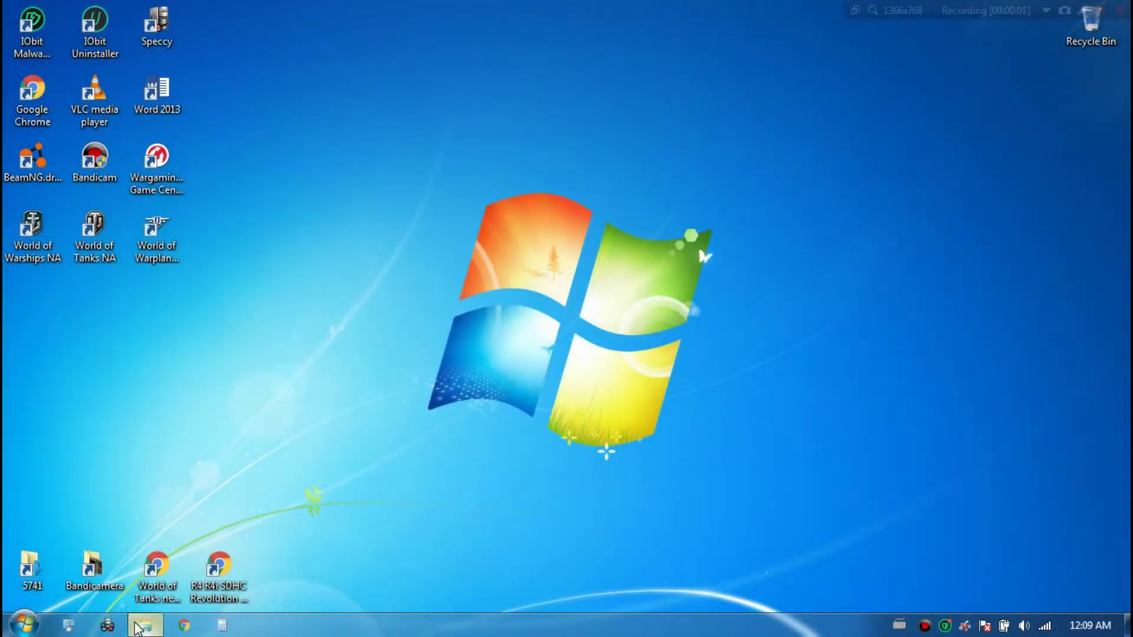
# - Open Explorer to the Computer drive list and bring up AutoPlay for Removable Disk (E:)
pyautogui.click(140, 626)
pyautogui.click(199, 210)
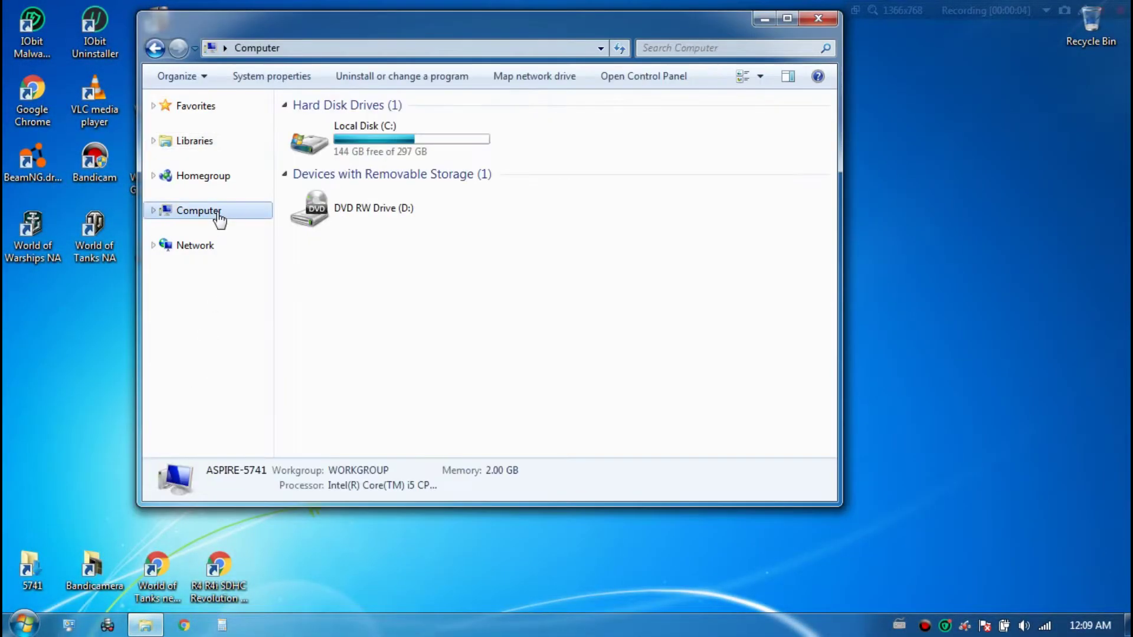
pyautogui.rightClick(541, 285)
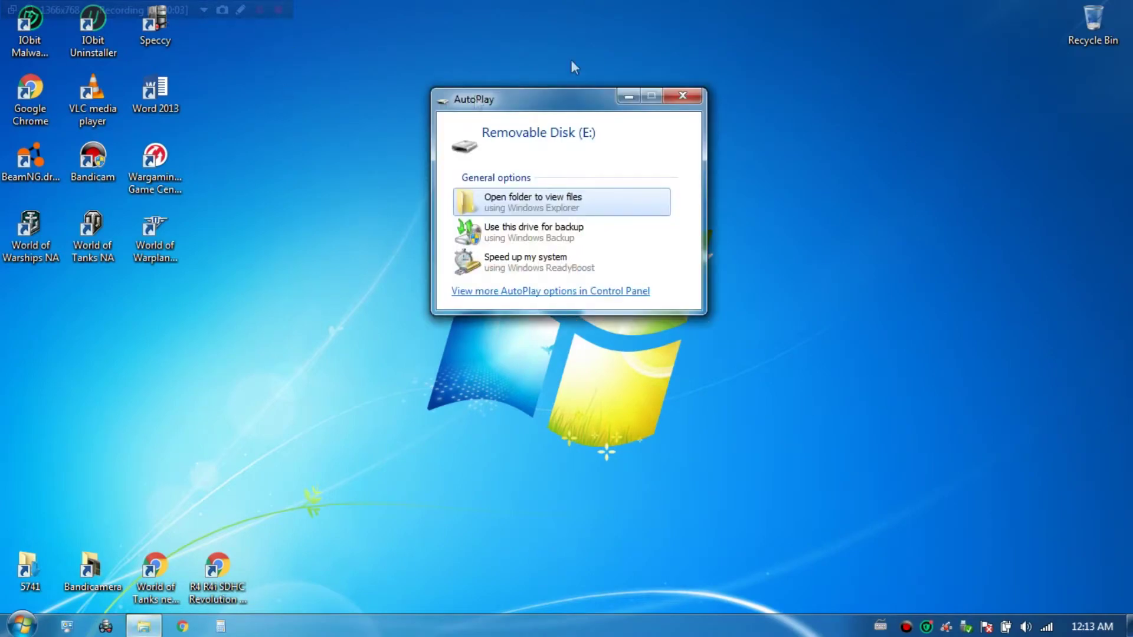
# - Quick-format Removable Disk (E:) as FAT with default allocation size, then close Format and Explorer
pyautogui.click(513, 213)
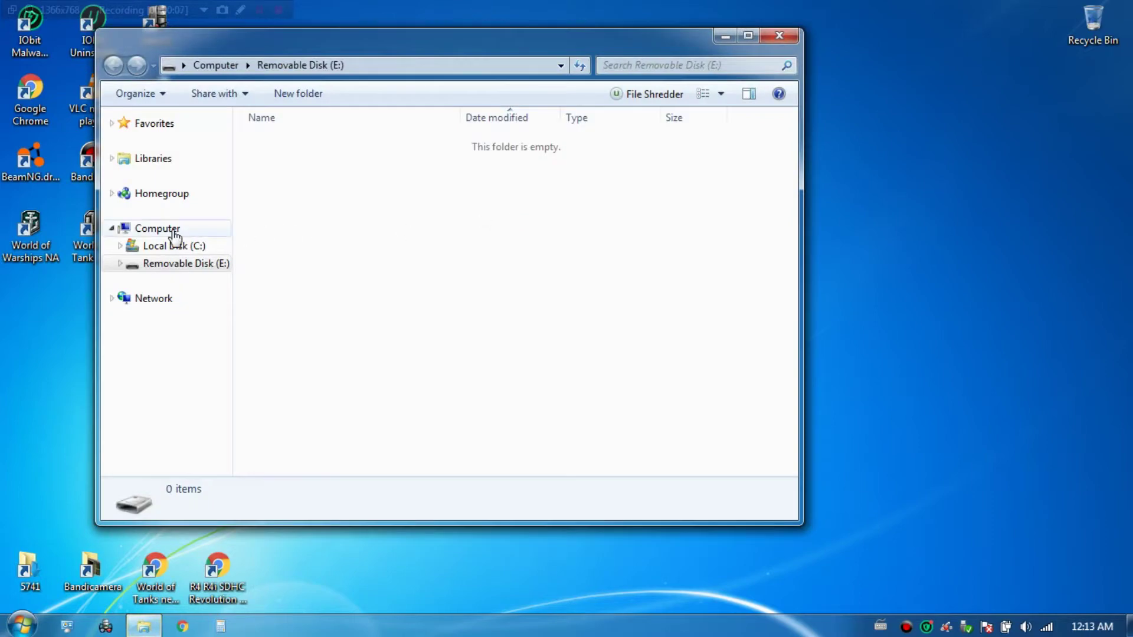
pyautogui.click(157, 228)
pyautogui.rightClick(504, 239)
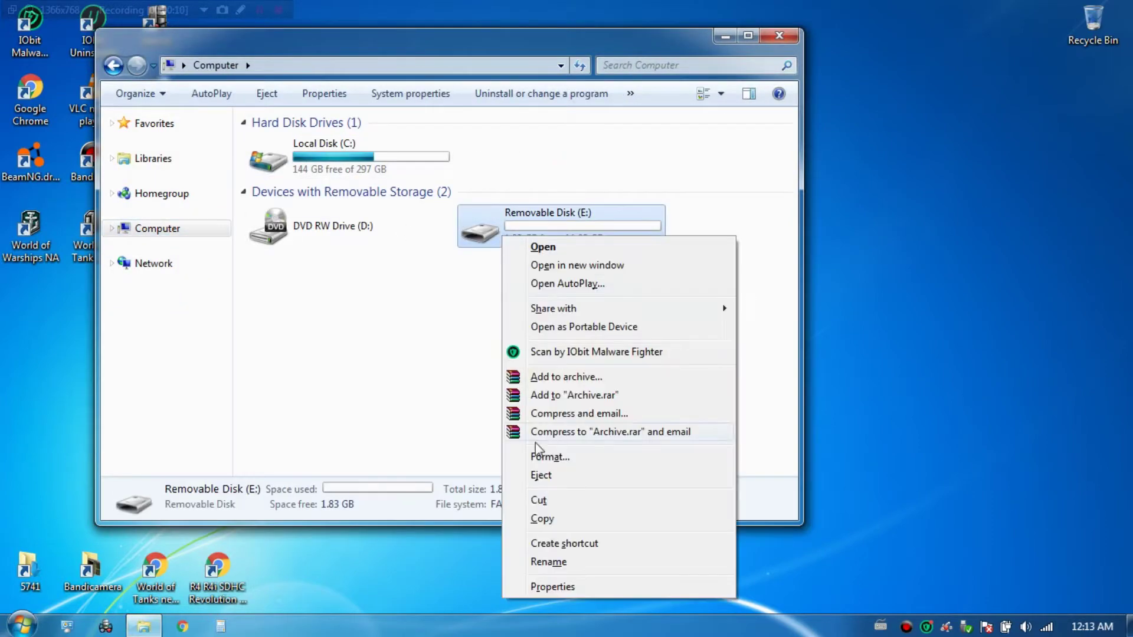
pyautogui.click(539, 458)
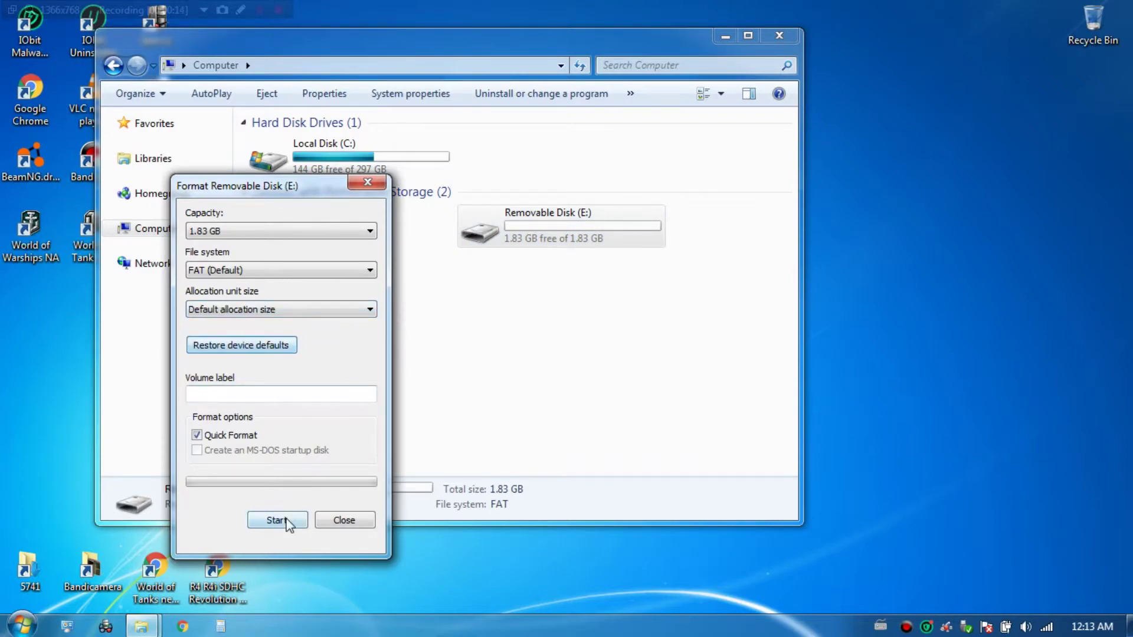
pyautogui.click(277, 520)
pyautogui.click(610, 317)
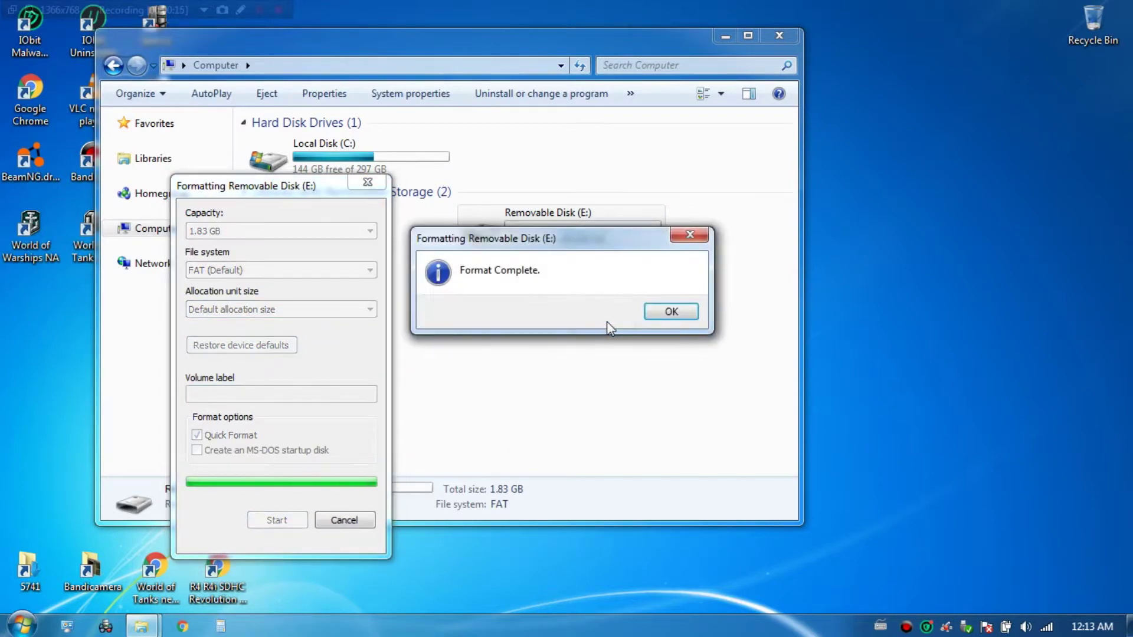
pyautogui.click(671, 312)
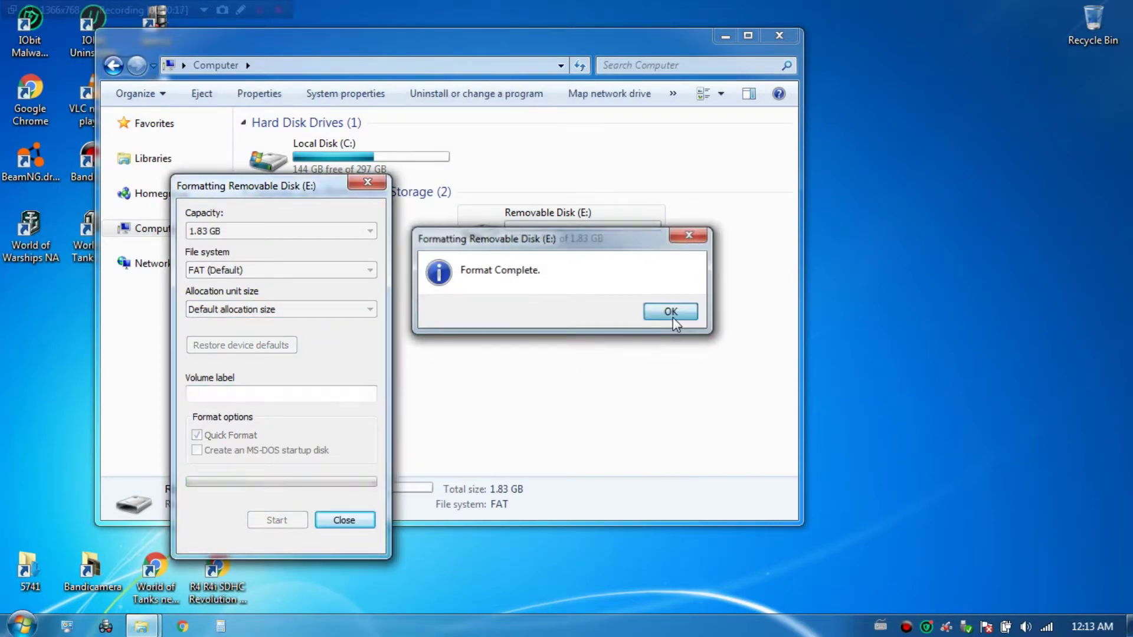
pyautogui.click(345, 520)
pyautogui.click(493, 380)
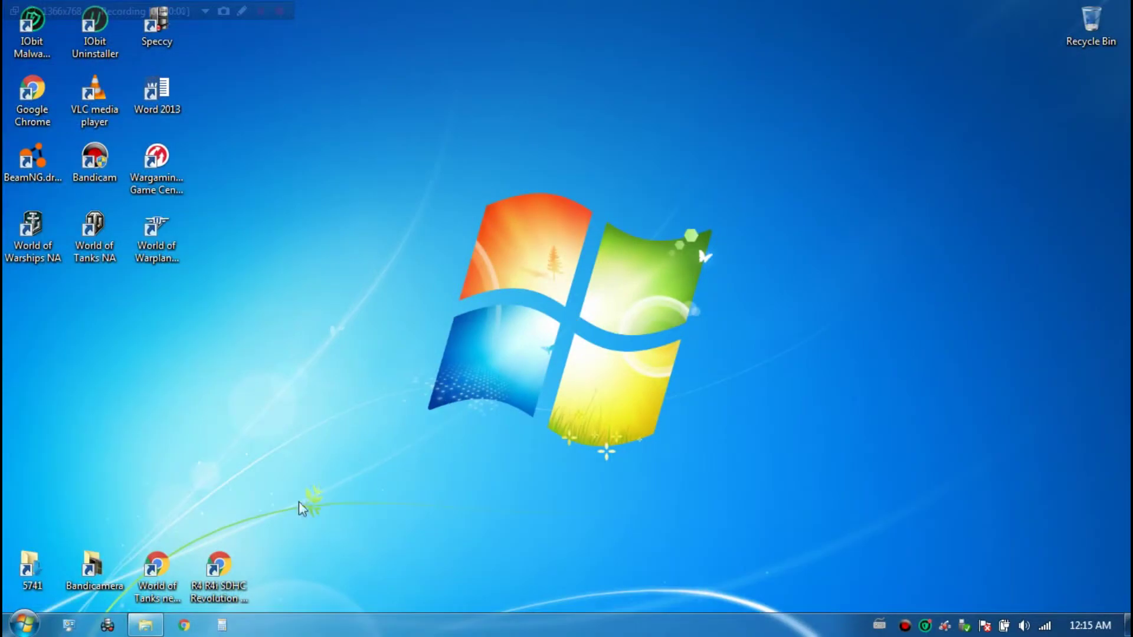
# - Launch the R4i SDHC shortcut and start saving the Korean V1.84b kernel zip
pyautogui.click(220, 571)
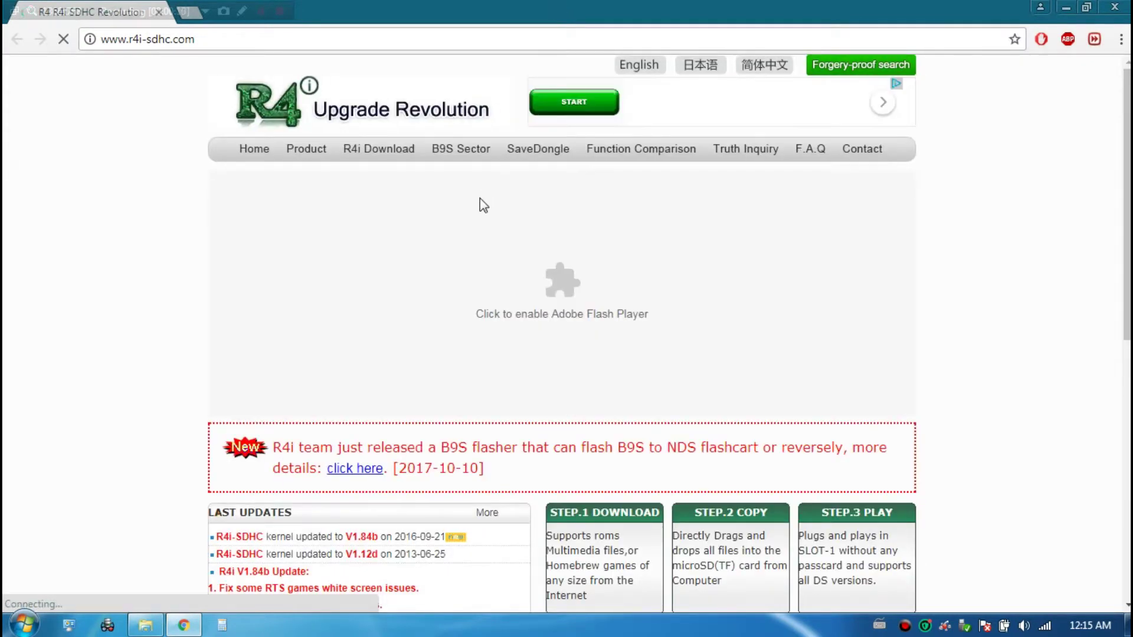
pyautogui.scroll(-1, 480, 199)
pyautogui.scroll(-1, 483, 205)
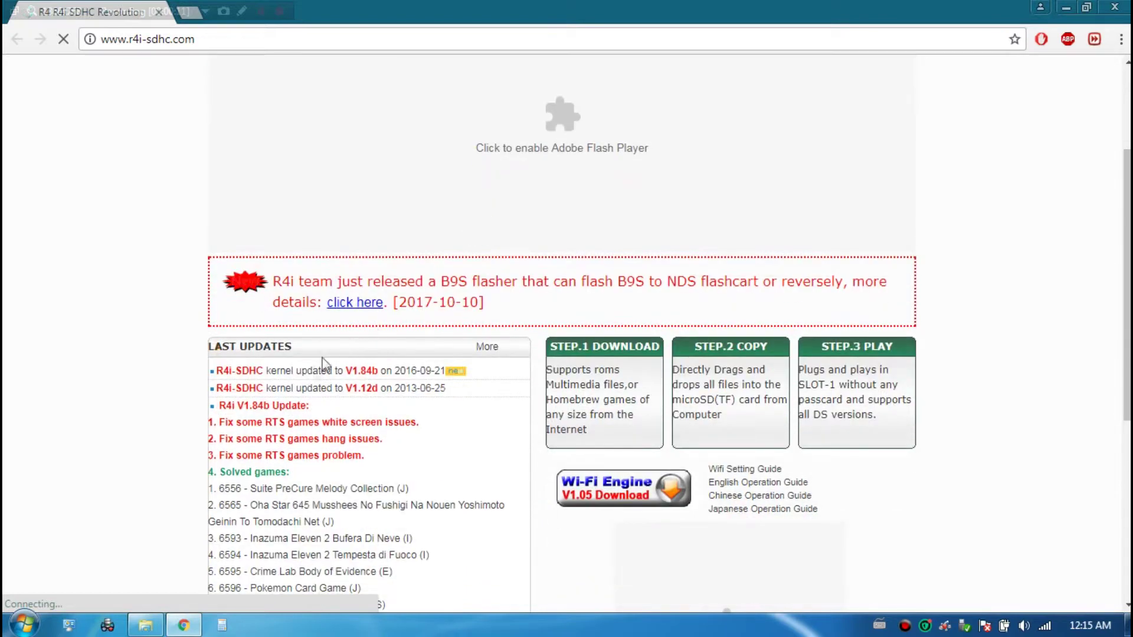
pyautogui.click(259, 375)
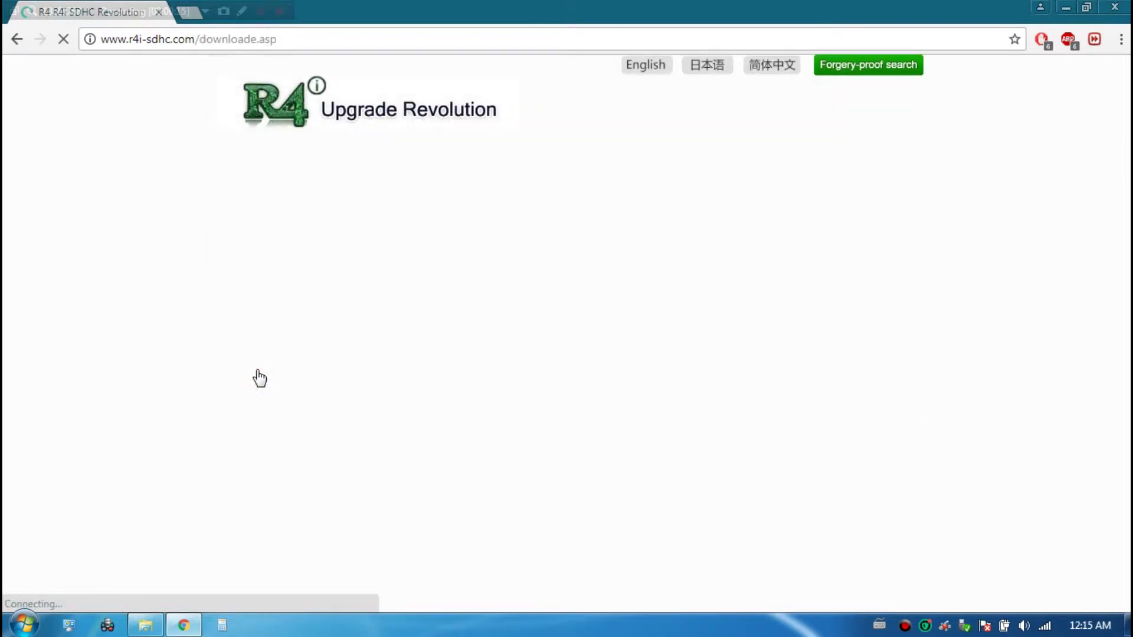
pyautogui.scroll(-3, 260, 378)
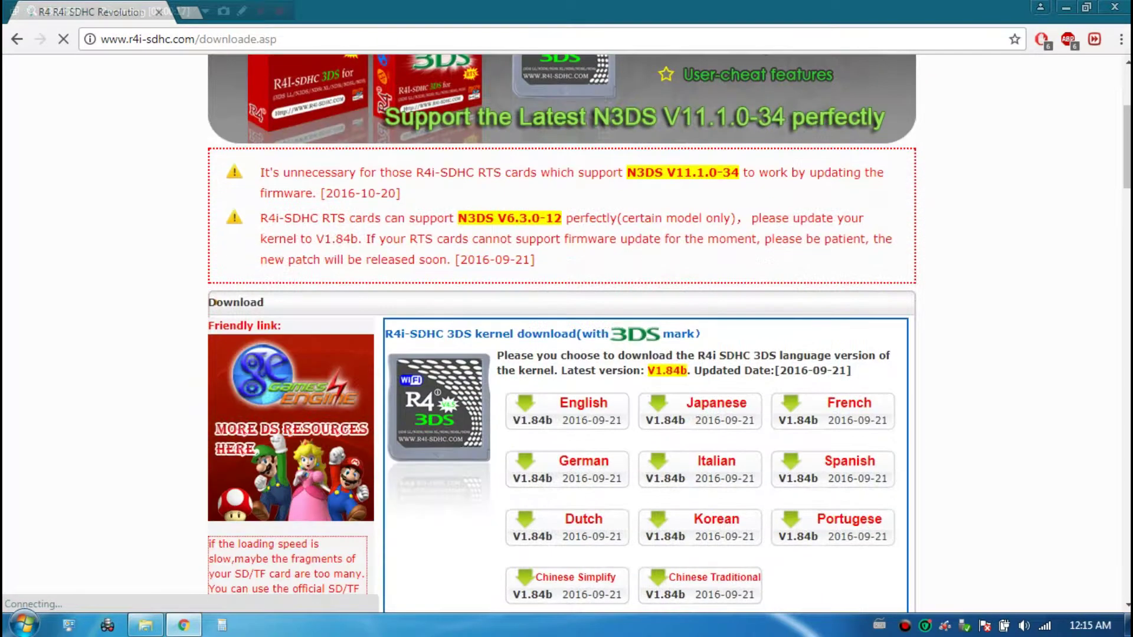
pyautogui.scroll(-1, 491, 326)
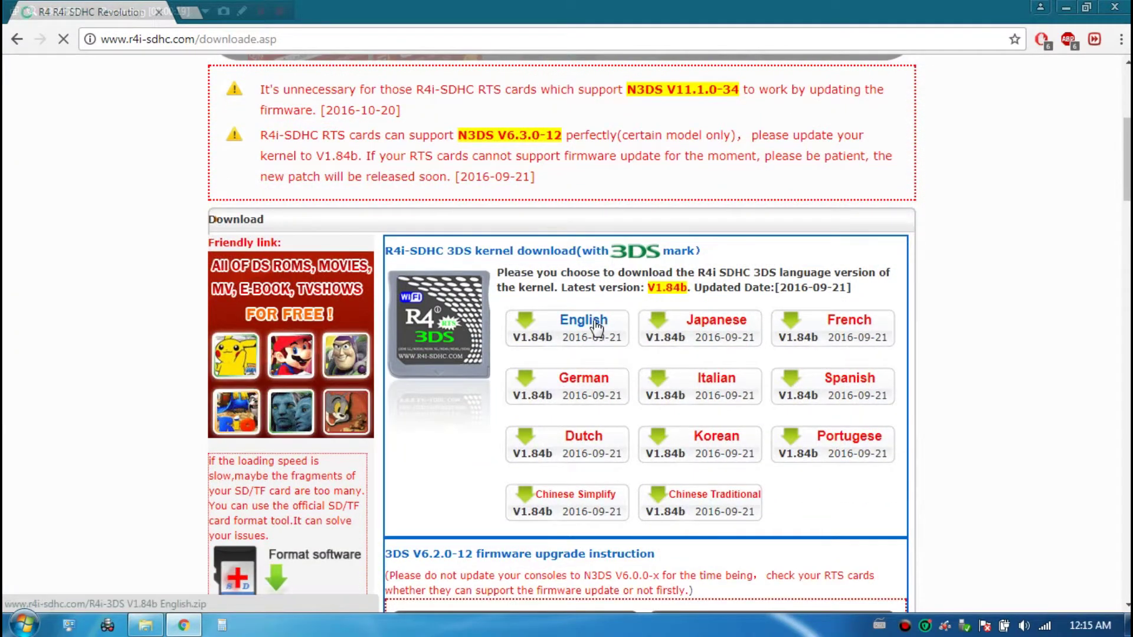
pyautogui.click(720, 435)
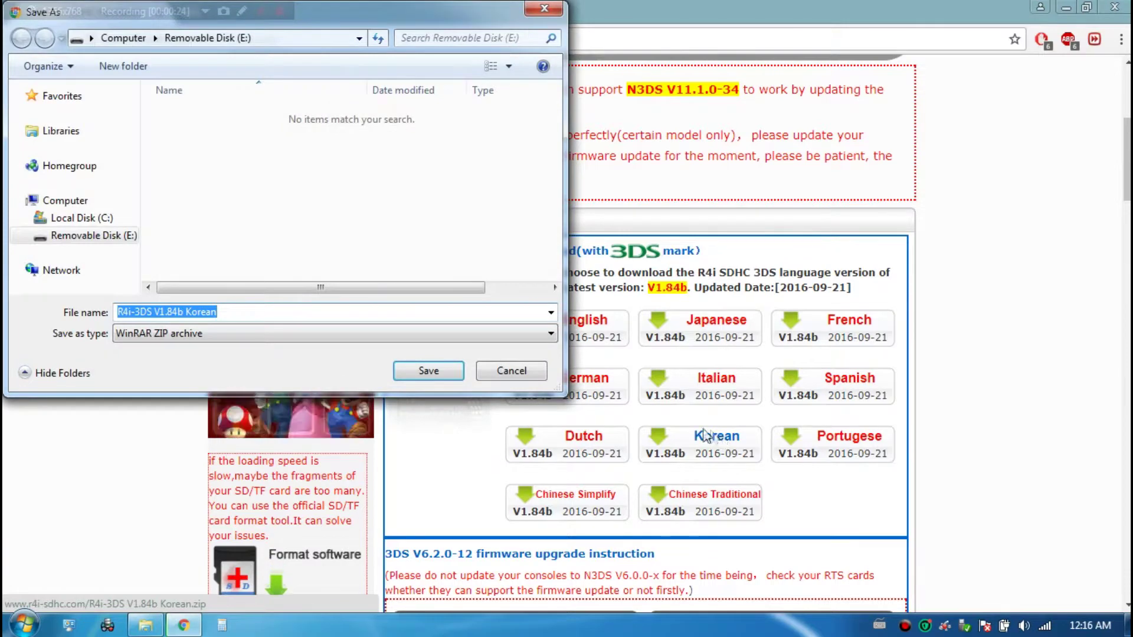
# - Switch to the English V1.84b kernel download, targeting the Desktop and copying its file name
pyautogui.press('Escape')
pyautogui.click(580, 327)
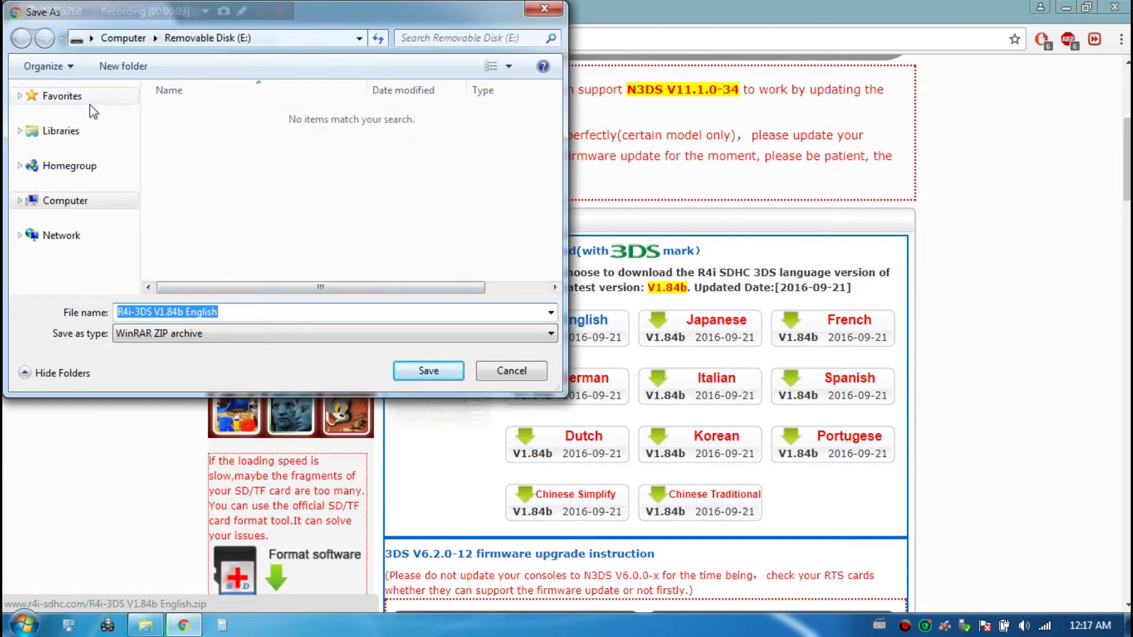
pyautogui.click(62, 95)
pyautogui.doubleClick(188, 109)
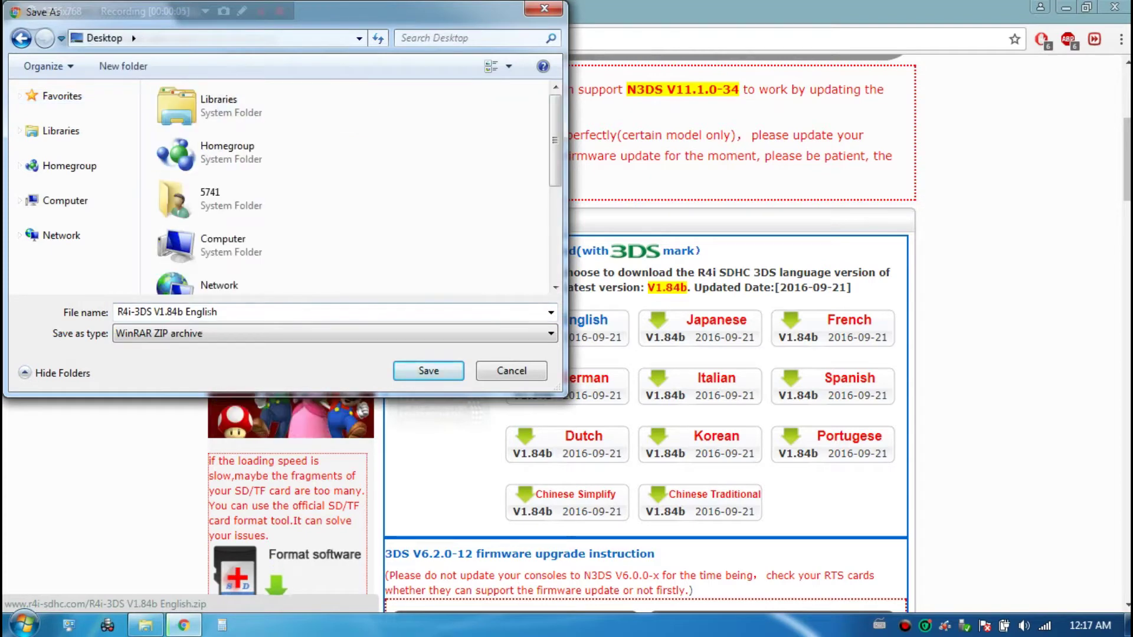
pyautogui.rightClick(211, 312)
pyautogui.click(244, 364)
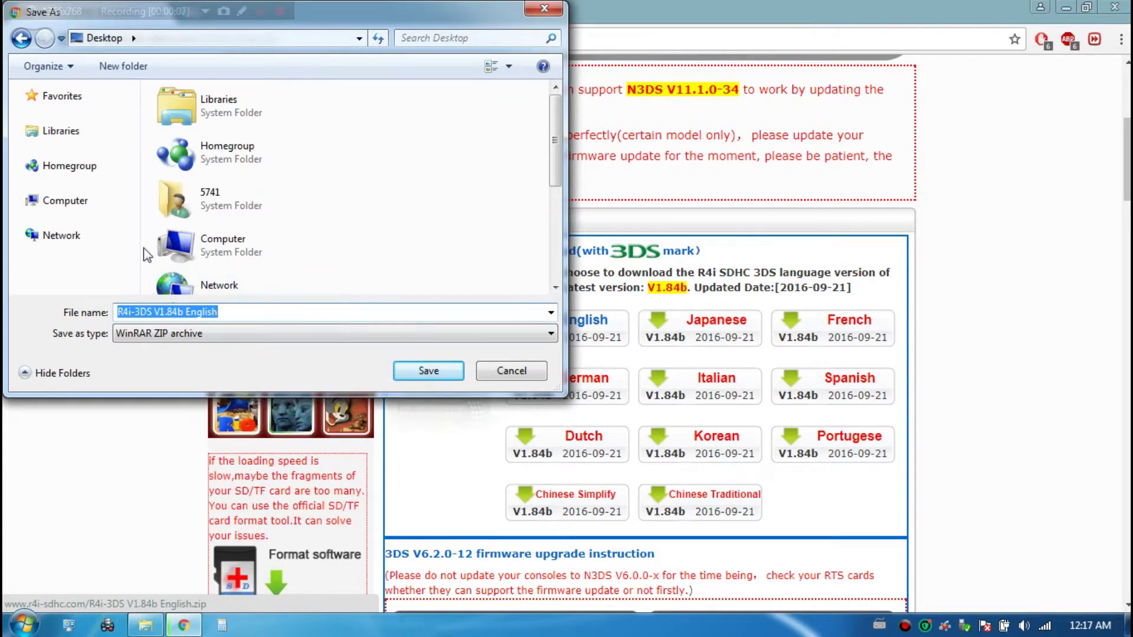
# - Save the zip into a new Desktop folder 'R4i-3DS V1.84b English' and show it in Explorer
pyautogui.rightClick(145, 253)
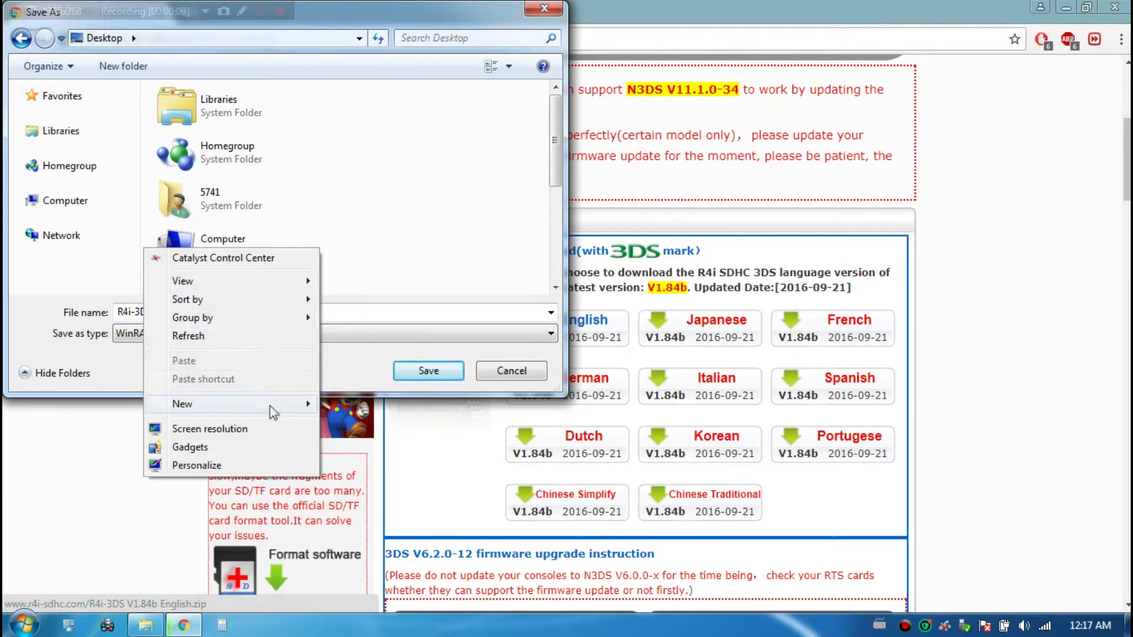
pyautogui.moveTo(230, 403)
pyautogui.click(354, 177)
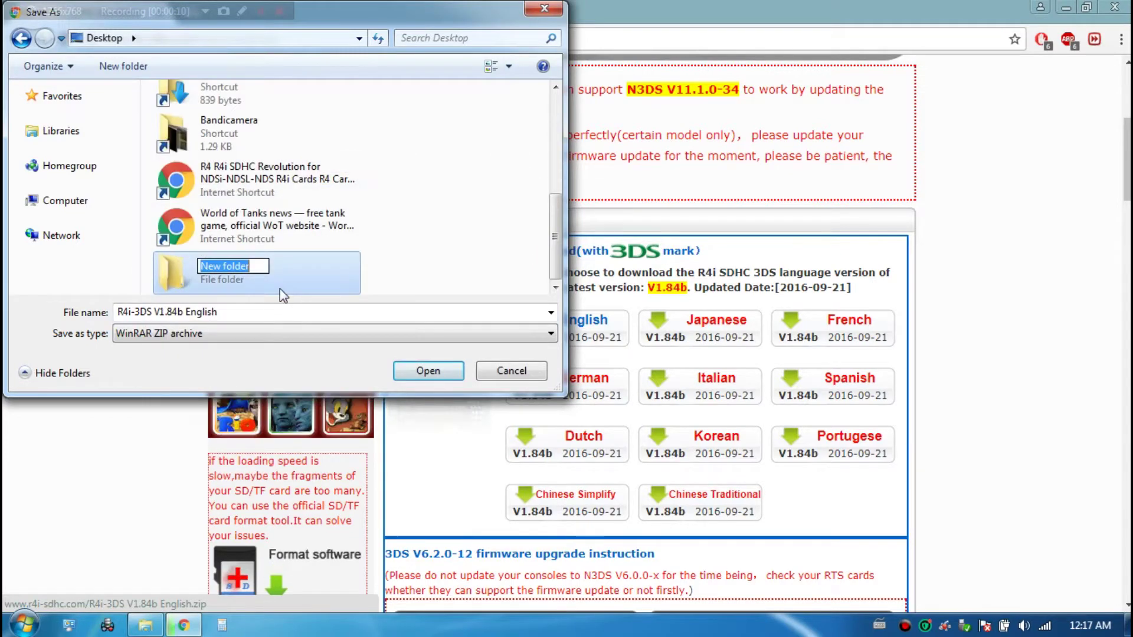
pyautogui.rightClick(240, 267)
pyautogui.click(264, 334)
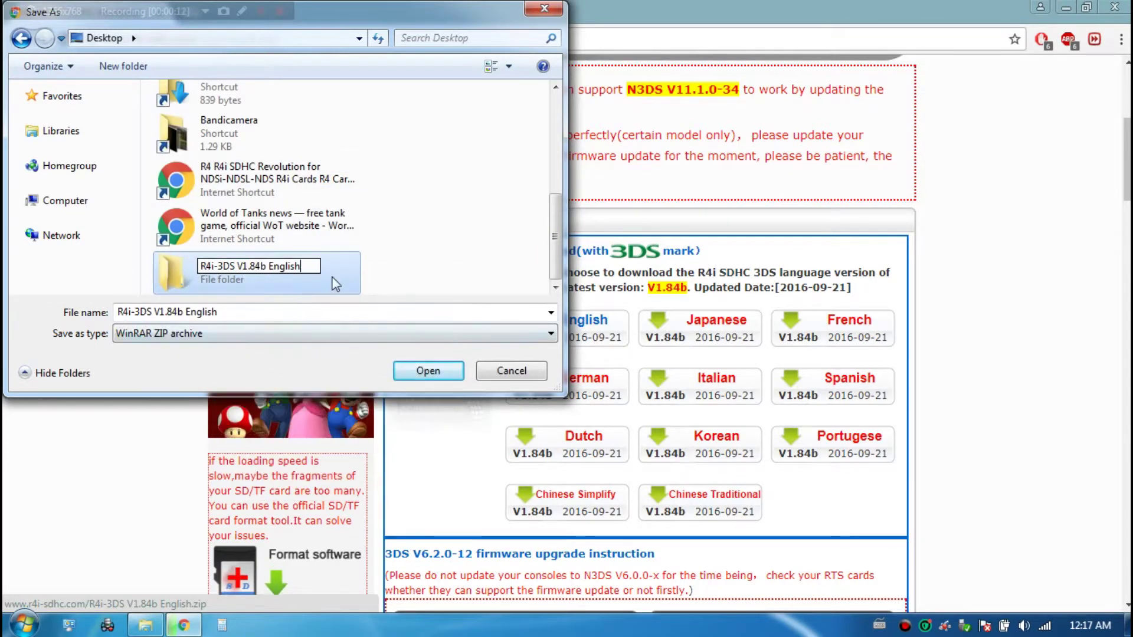
pyautogui.doubleClick(258, 270)
pyautogui.click(427, 370)
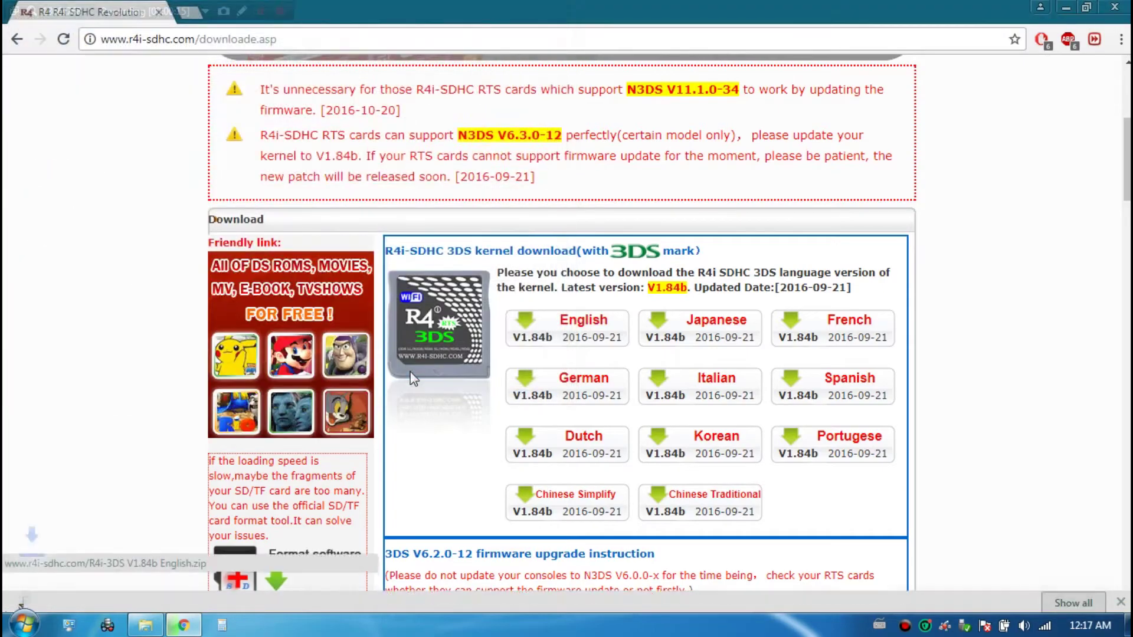
pyautogui.click(174, 594)
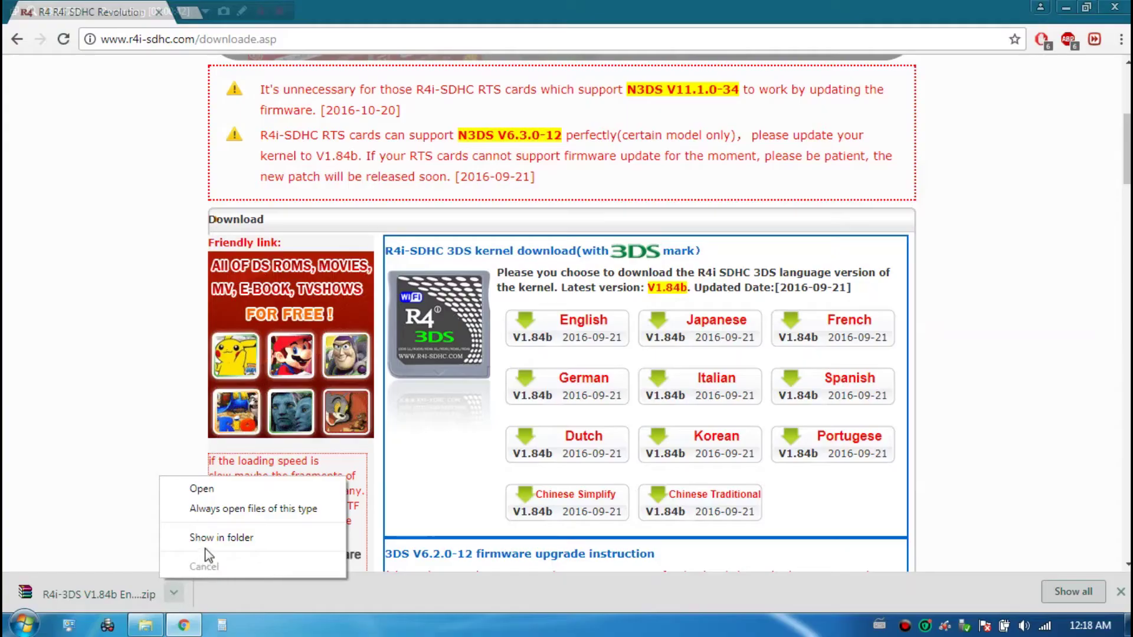
pyautogui.click(221, 539)
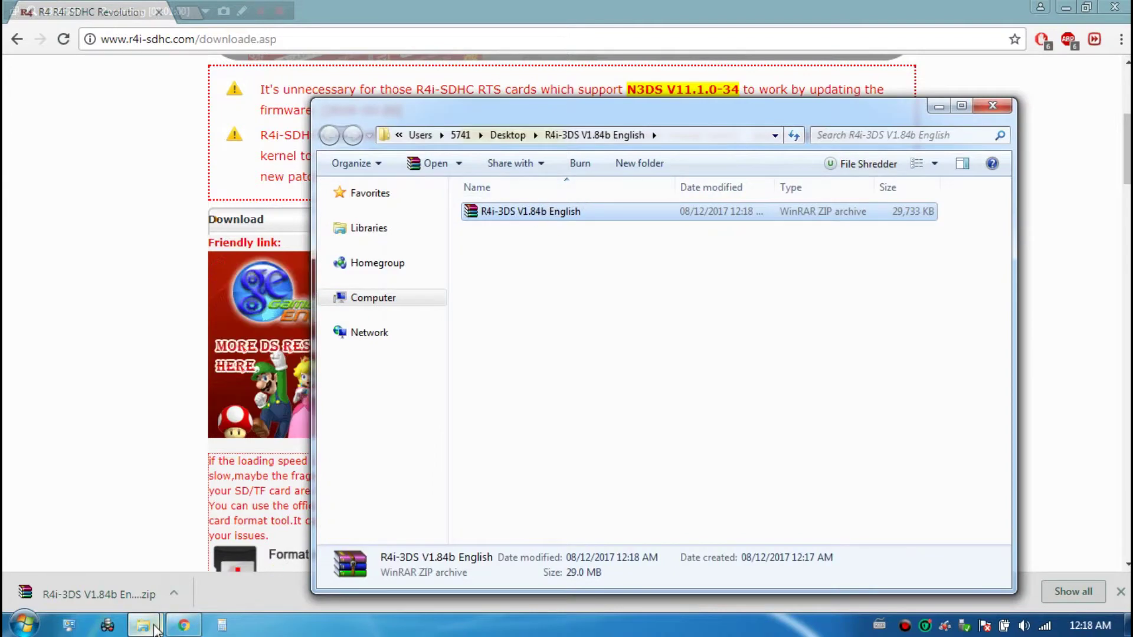
pyautogui.moveTo(144, 625)
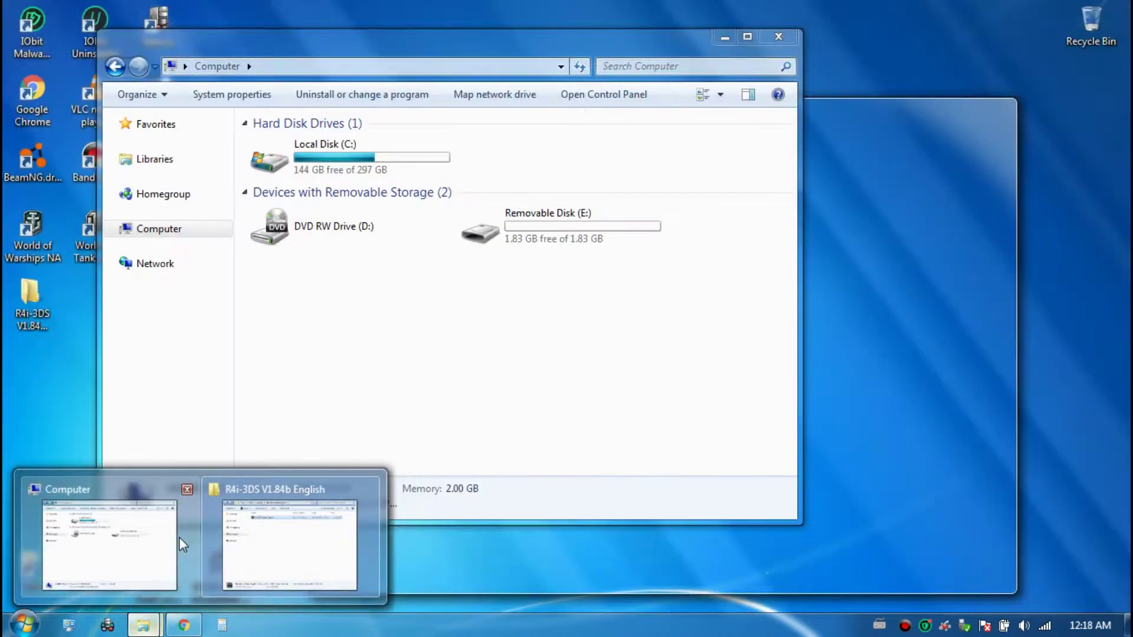
# - Open Removable Disk (E:) in Explorer, then return to the kernel zip's folder
pyautogui.click(108, 537)
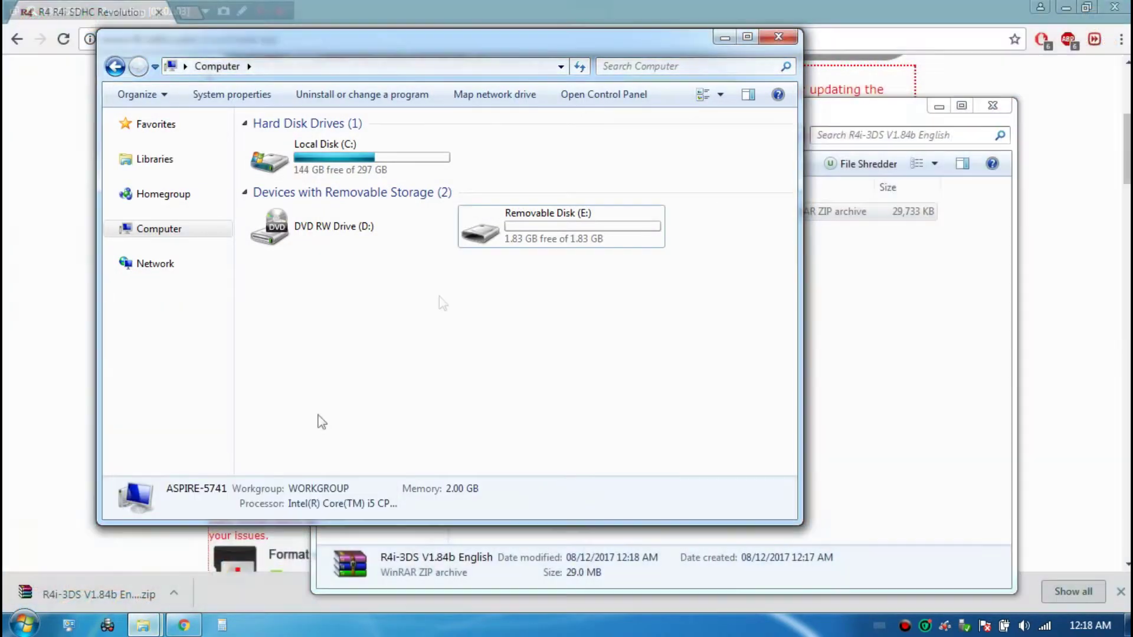
pyautogui.click(484, 235)
pyautogui.doubleClick(484, 236)
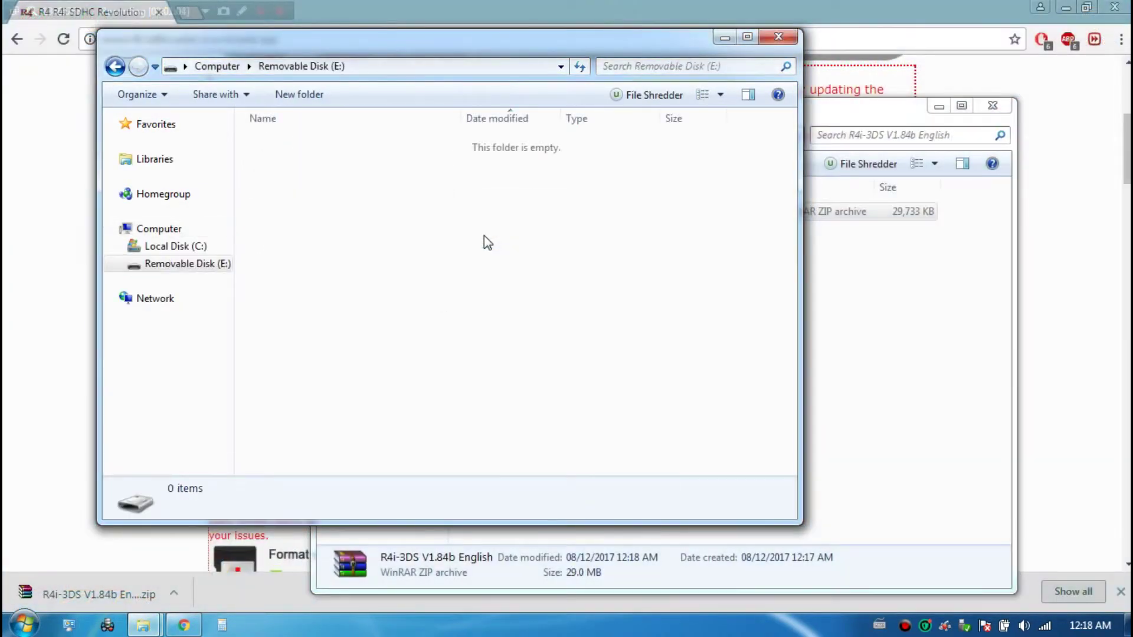
pyautogui.click(850, 305)
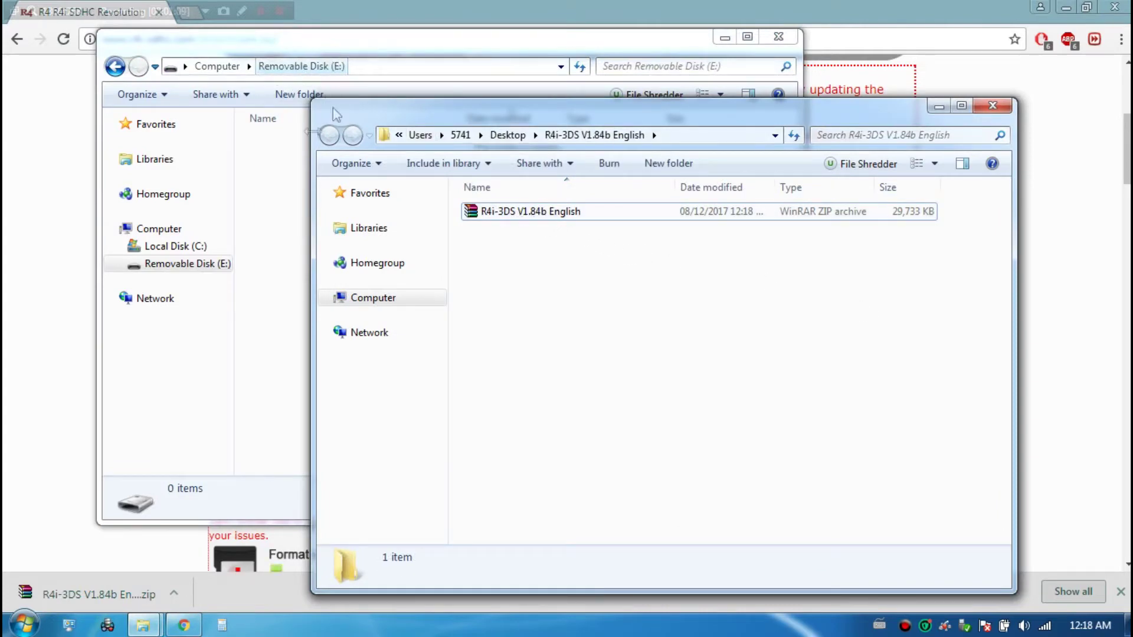
# - Extract the R4i-3DS kernel zip with WinRAR to Removable Disk (E:)
pyautogui.rightClick(483, 213)
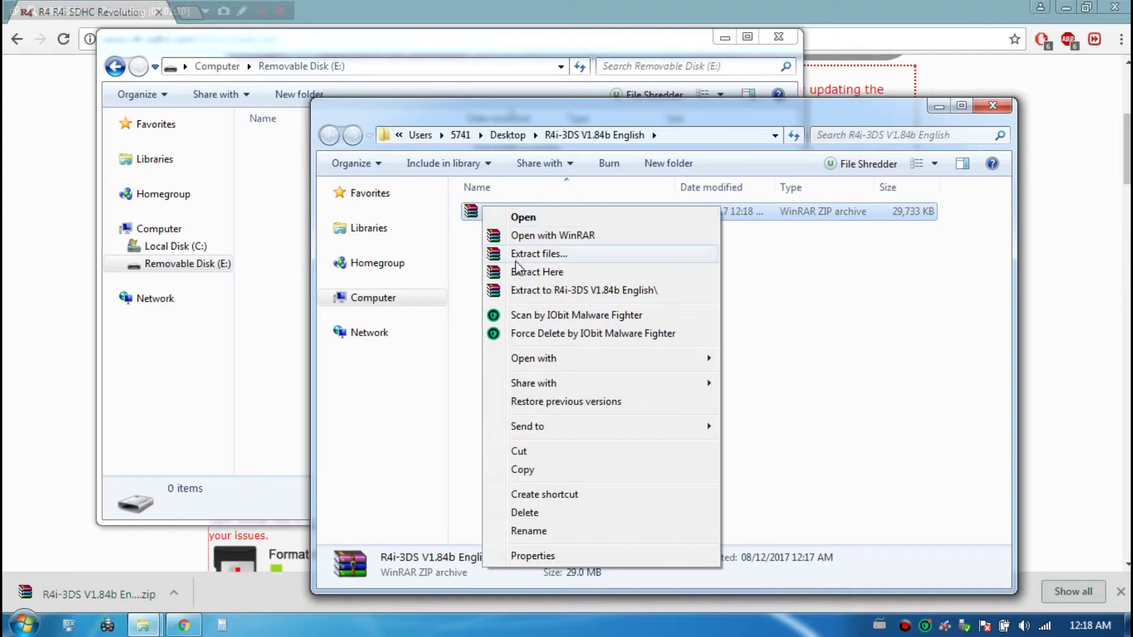
pyautogui.click(537, 254)
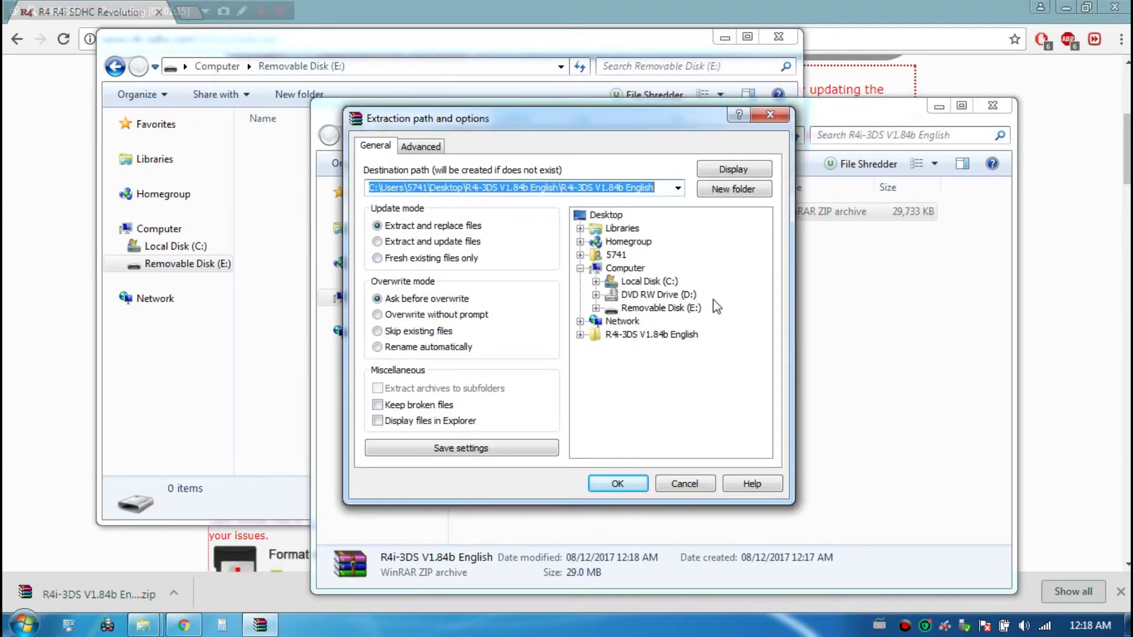
pyautogui.click(651, 308)
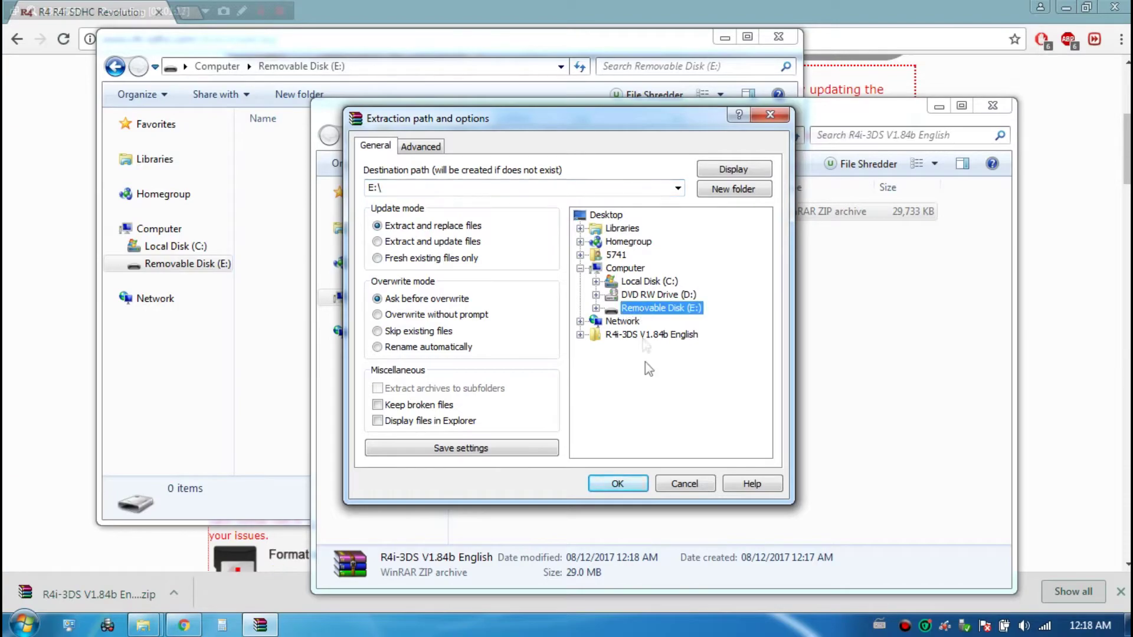
pyautogui.click(617, 483)
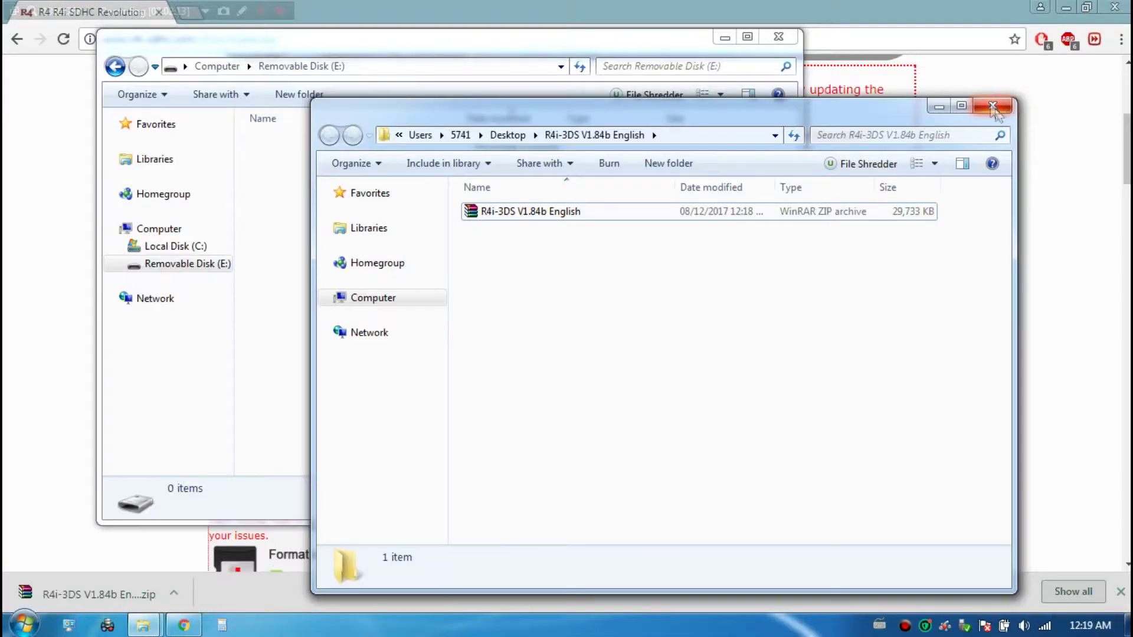
# - Close the download folder and verify R4.dat, moonshl2, moonmemo and R4iMenu on E:
pyautogui.click(993, 108)
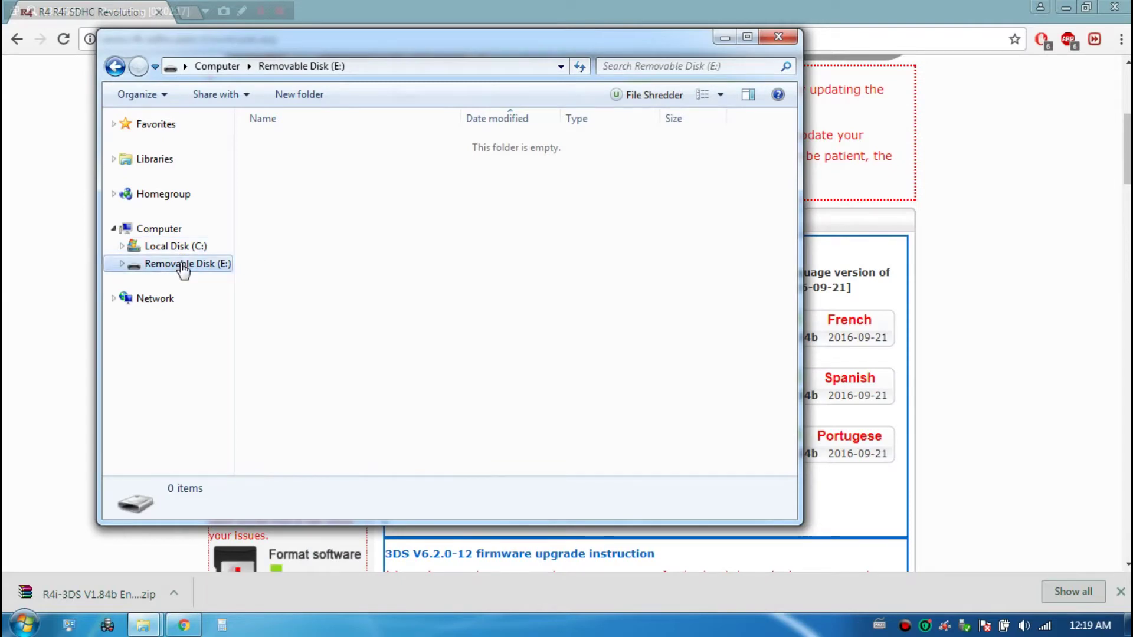
pyautogui.click(160, 228)
pyautogui.doubleClick(582, 266)
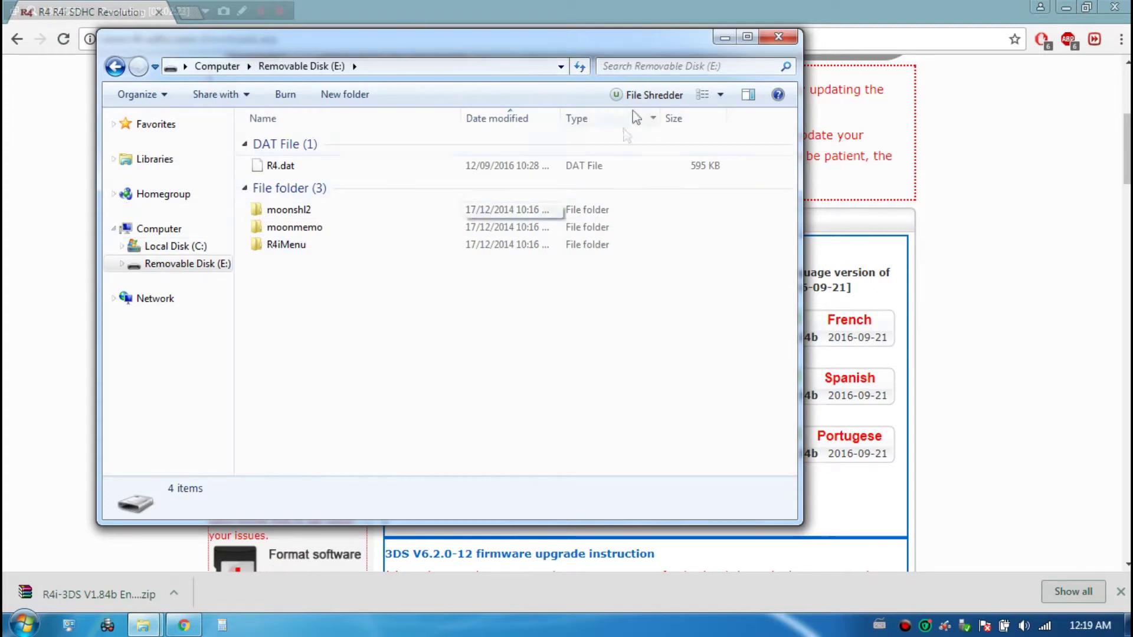
pyautogui.click(724, 37)
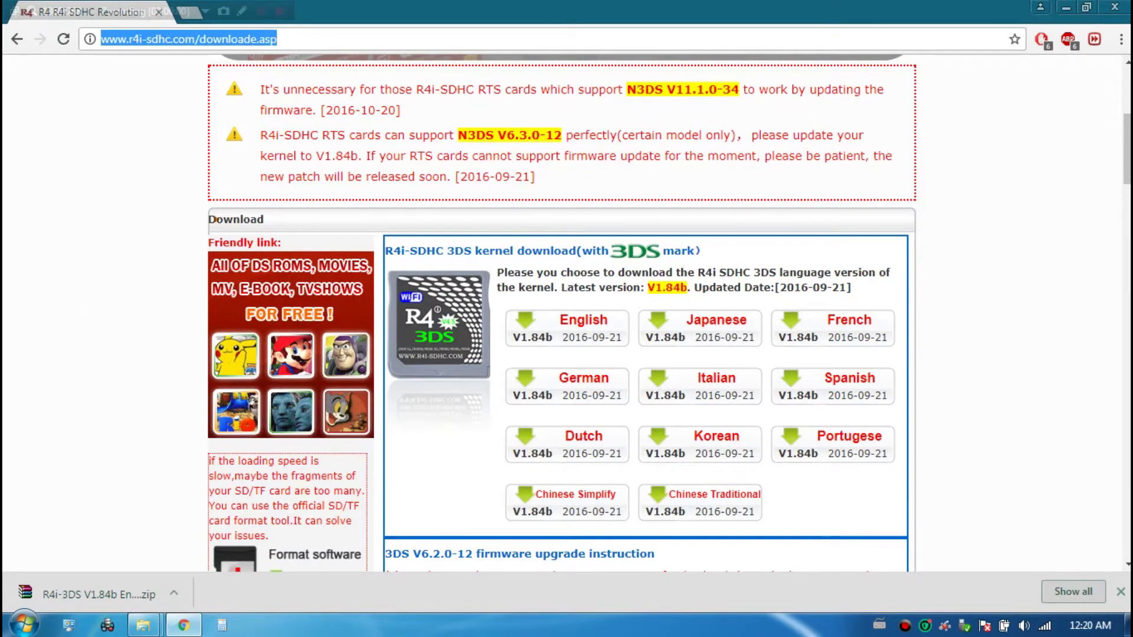
pyautogui.write('tetris')
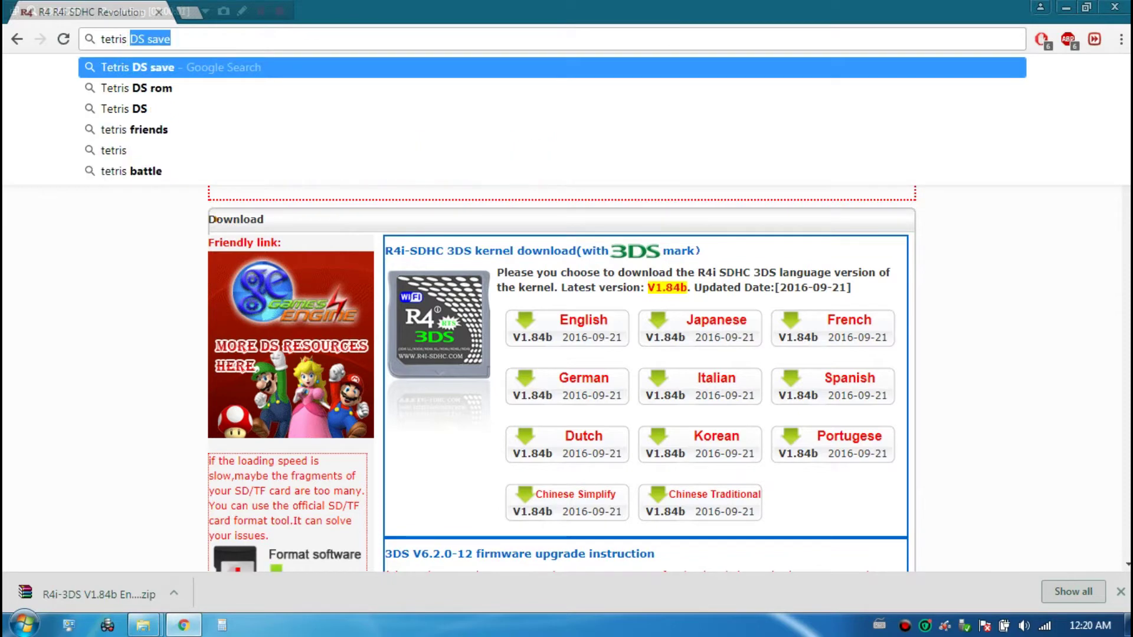
pyautogui.write(' ds')
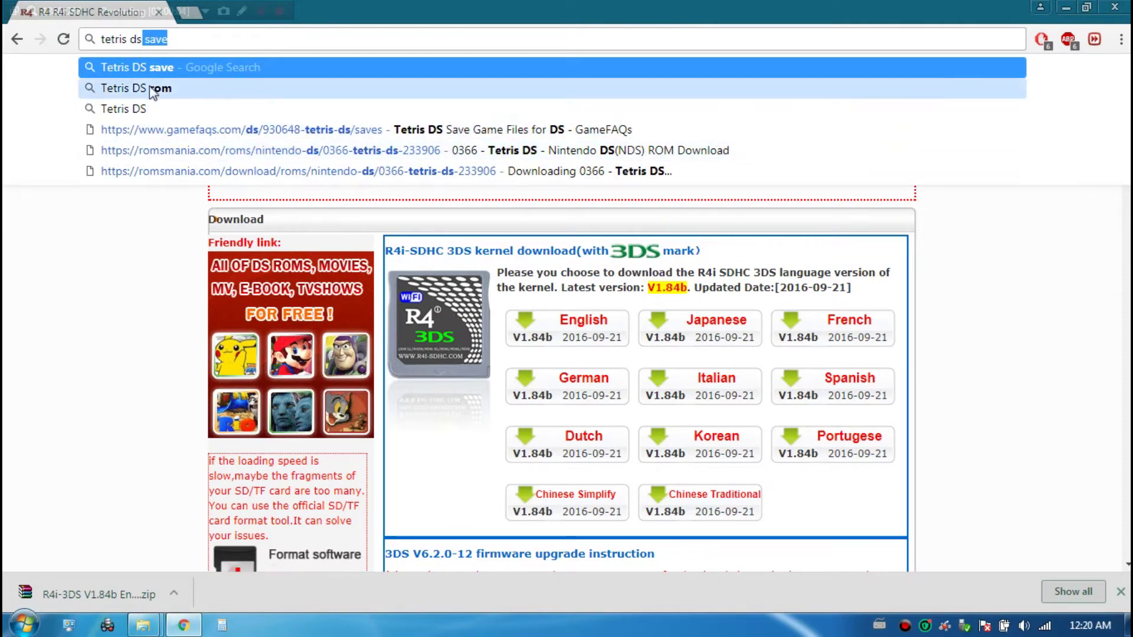
# - Search 'tetris ds rom', open the RomsMania page, and save the ROM via Browser download
pyautogui.click(135, 88)
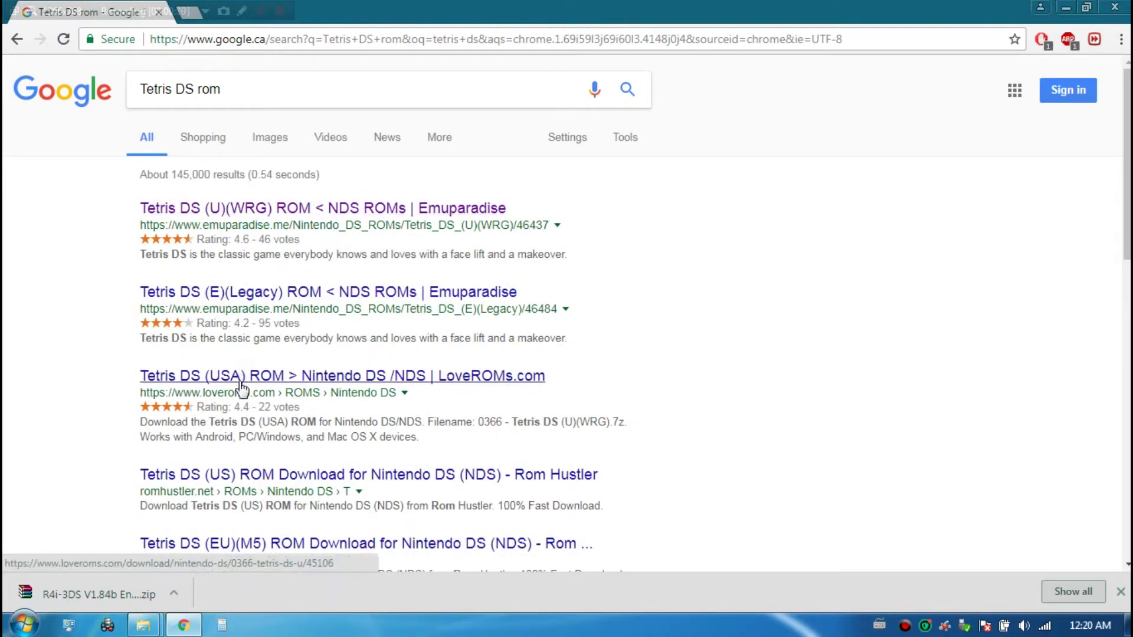
pyautogui.scroll(-2, 240, 387)
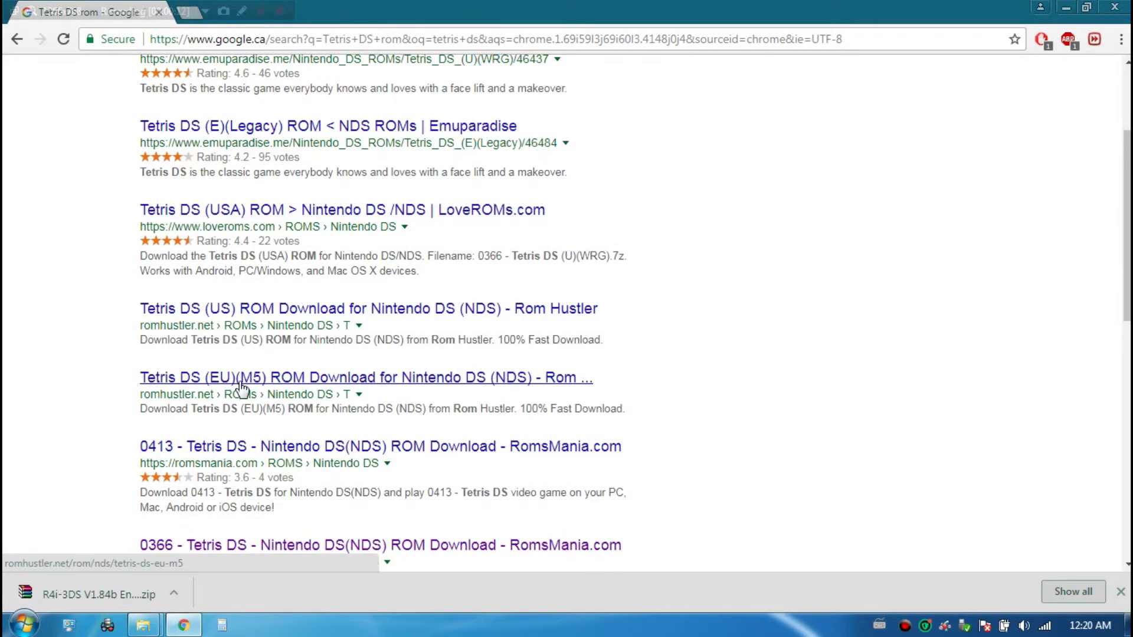
pyautogui.scroll(-2, 240, 387)
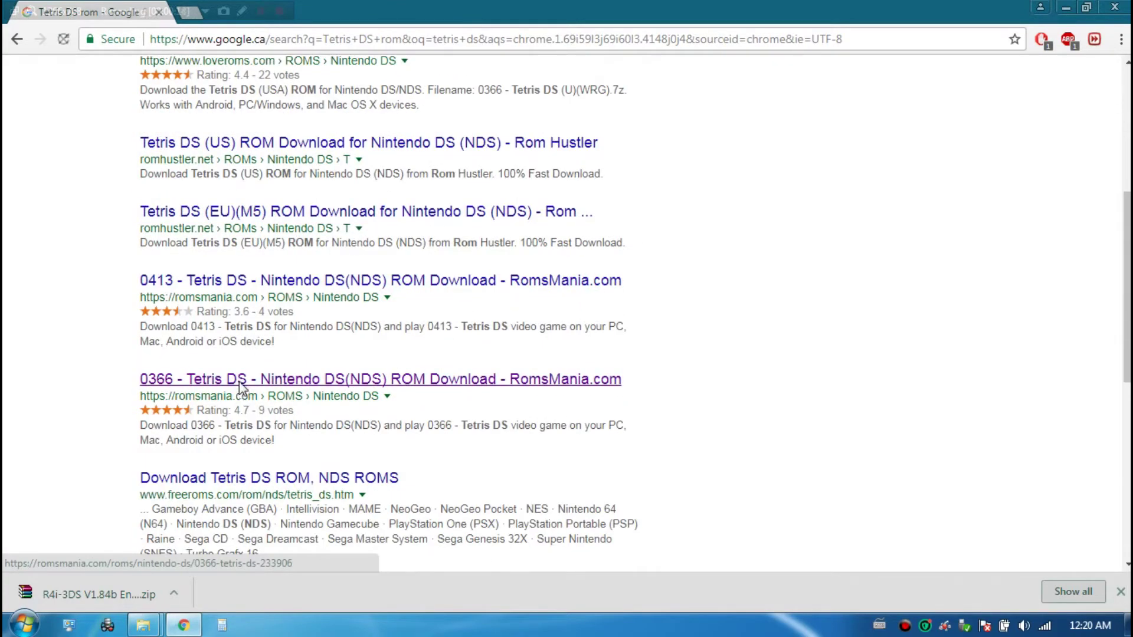
pyautogui.click(240, 383)
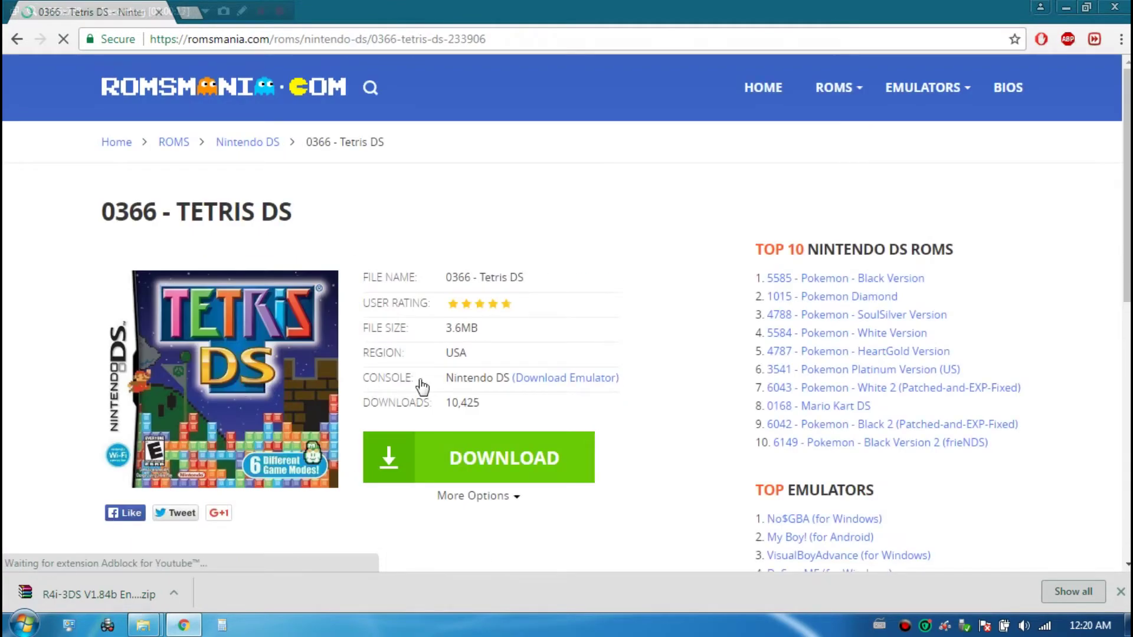
pyautogui.scroll(-2, 423, 385)
pyautogui.click(498, 334)
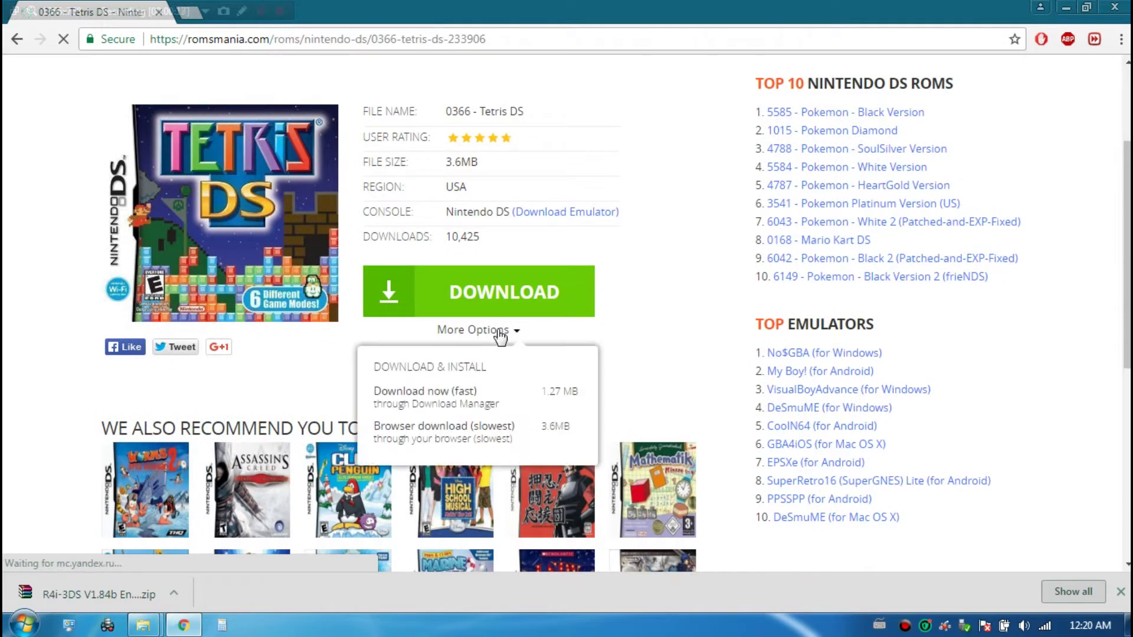
pyautogui.click(430, 433)
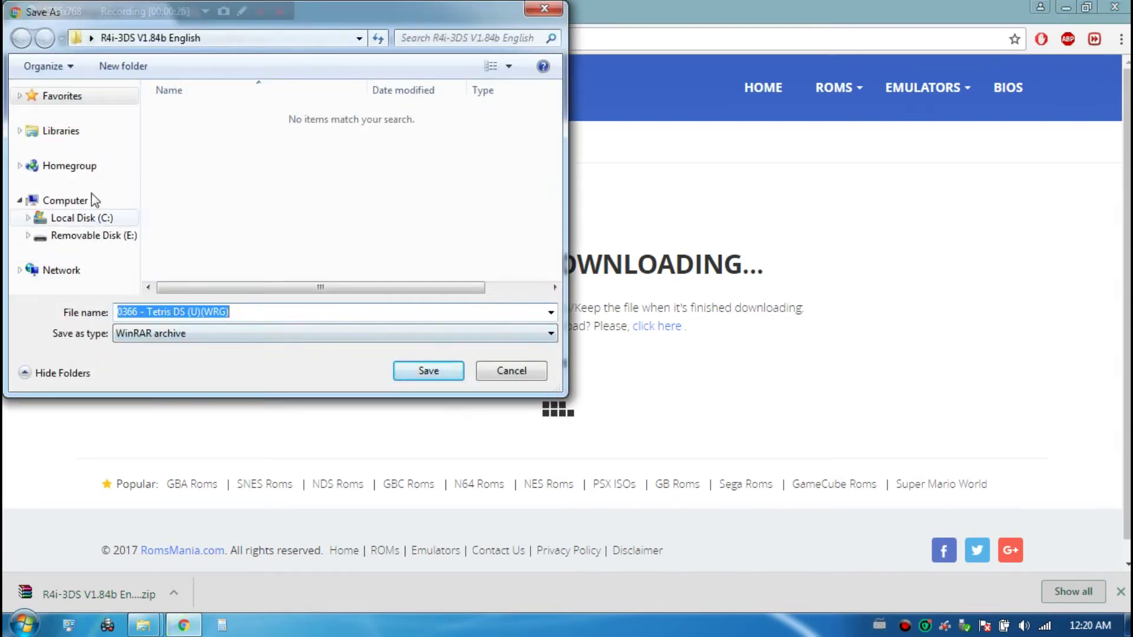
pyautogui.click(420, 373)
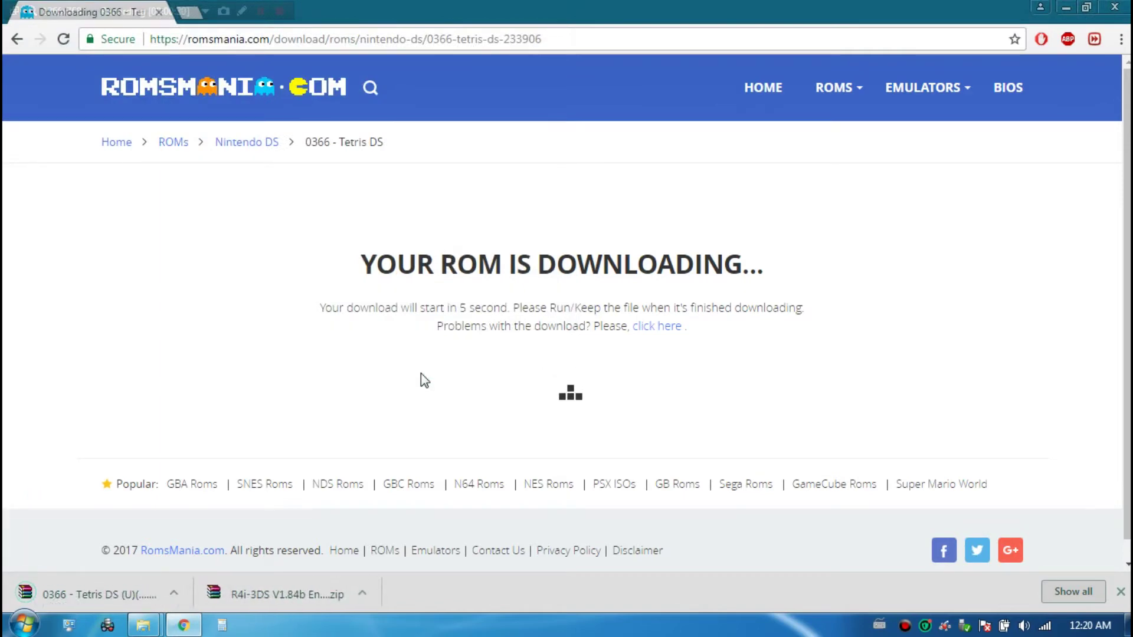
# - Open the downloaded Tetris DS .7z archive in WinRAR and select its .nds file
pyautogui.click(174, 594)
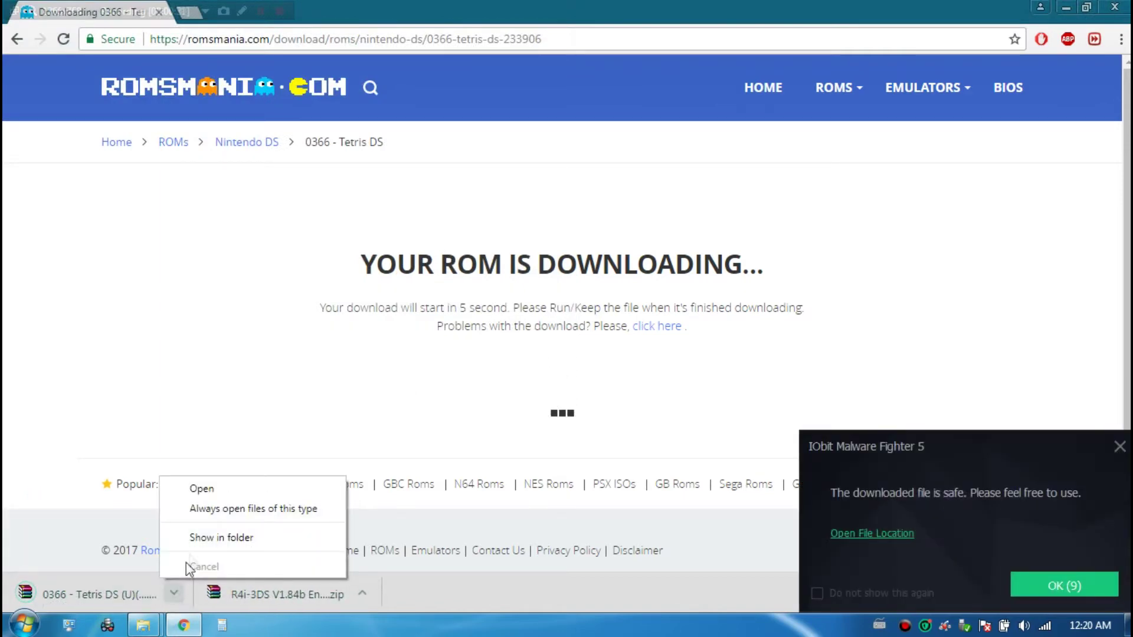
pyautogui.click(200, 539)
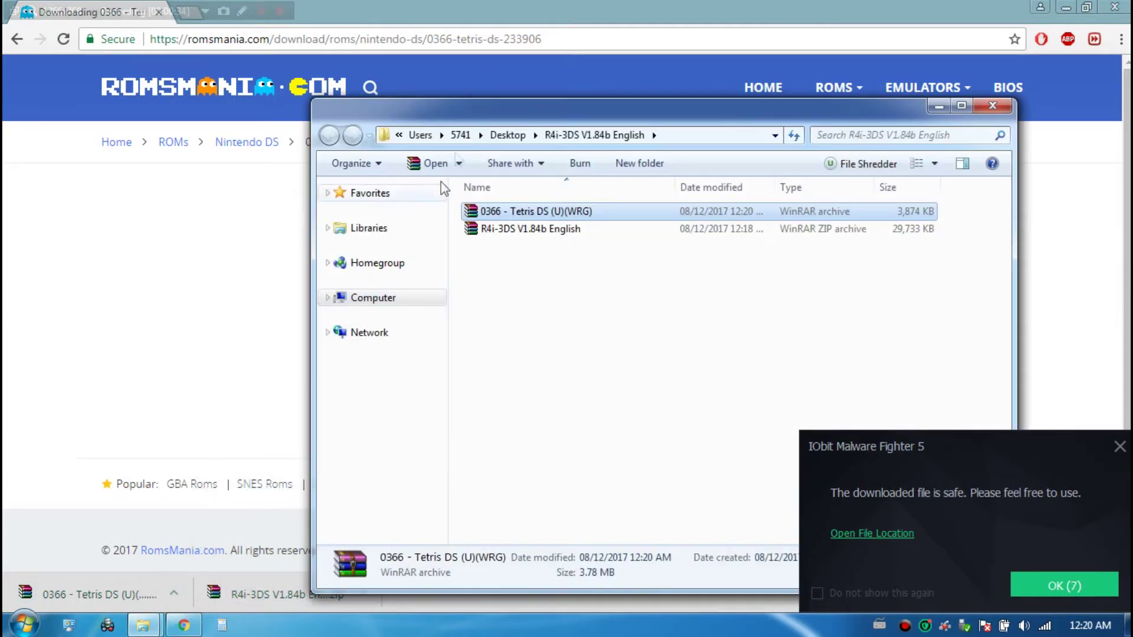
pyautogui.doubleClick(483, 214)
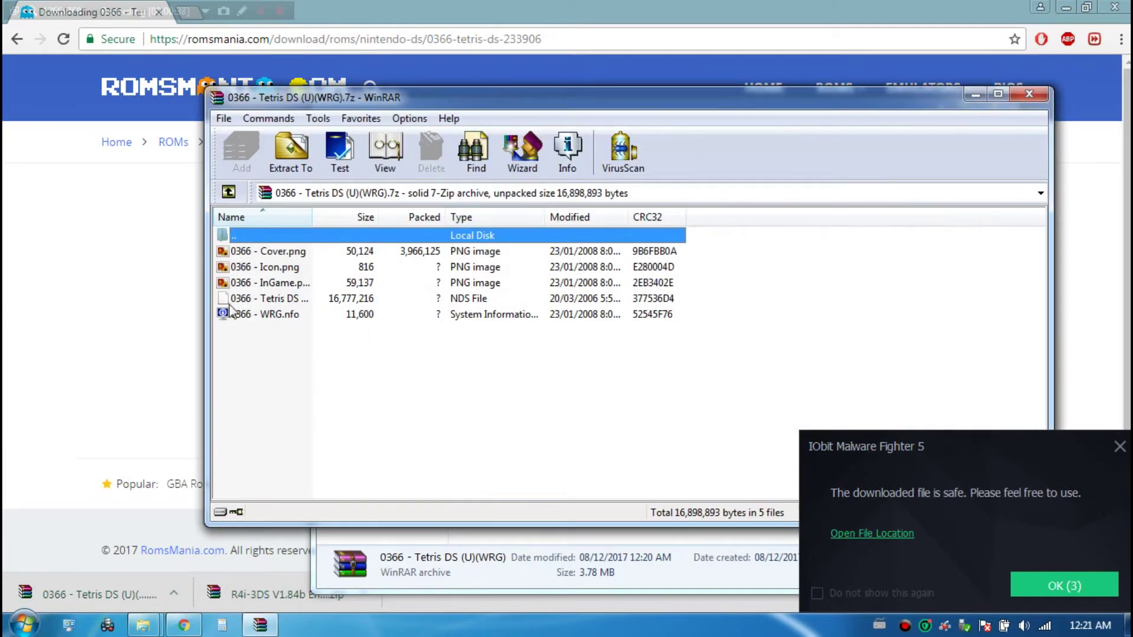
pyautogui.click(244, 300)
pyautogui.moveTo(311, 217); pyautogui.dragTo(624, 221)
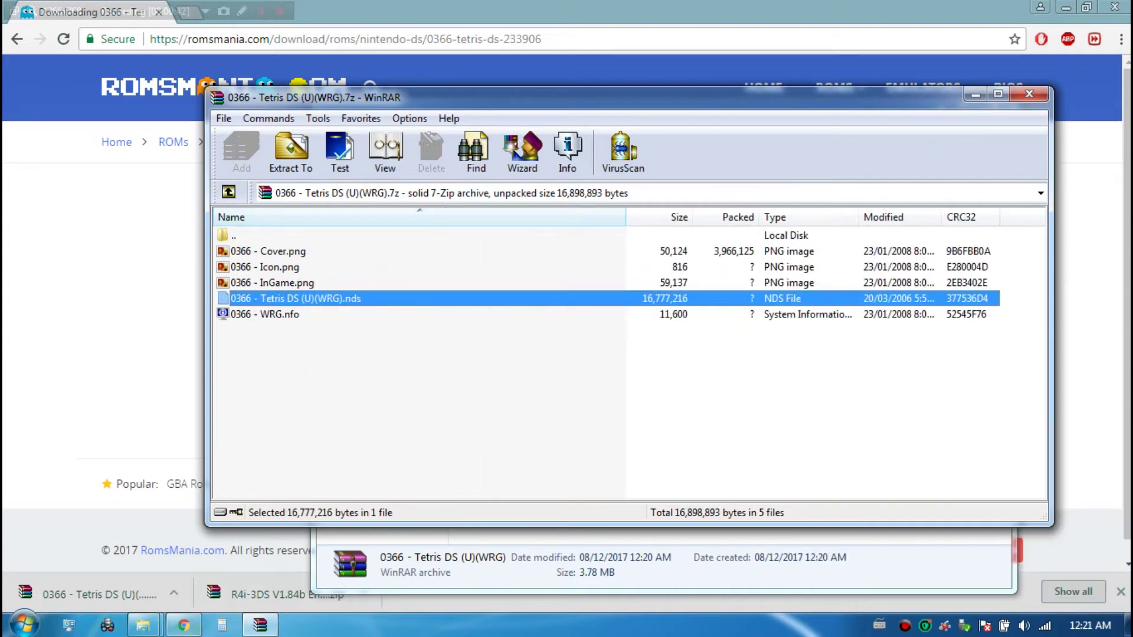
# - Place the Removable Disk (E:) window beside WinRAR and drag the .nds file onto it
pyautogui.click(143, 626)
pyautogui.click(49, 531)
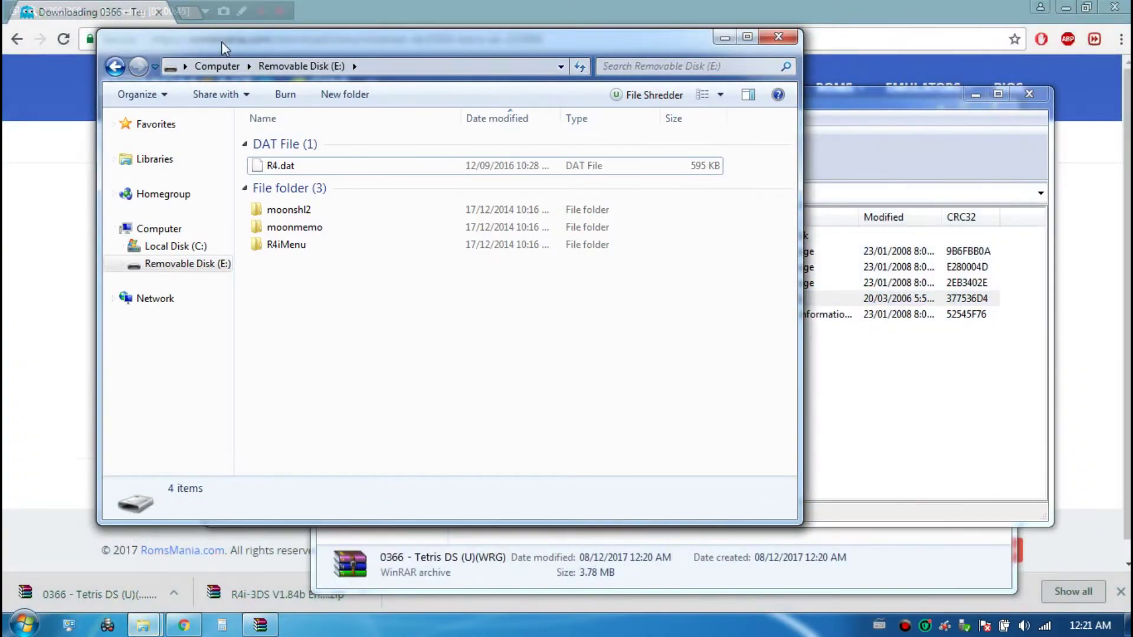
pyautogui.moveTo(221, 42); pyautogui.dragTo(637, 101)
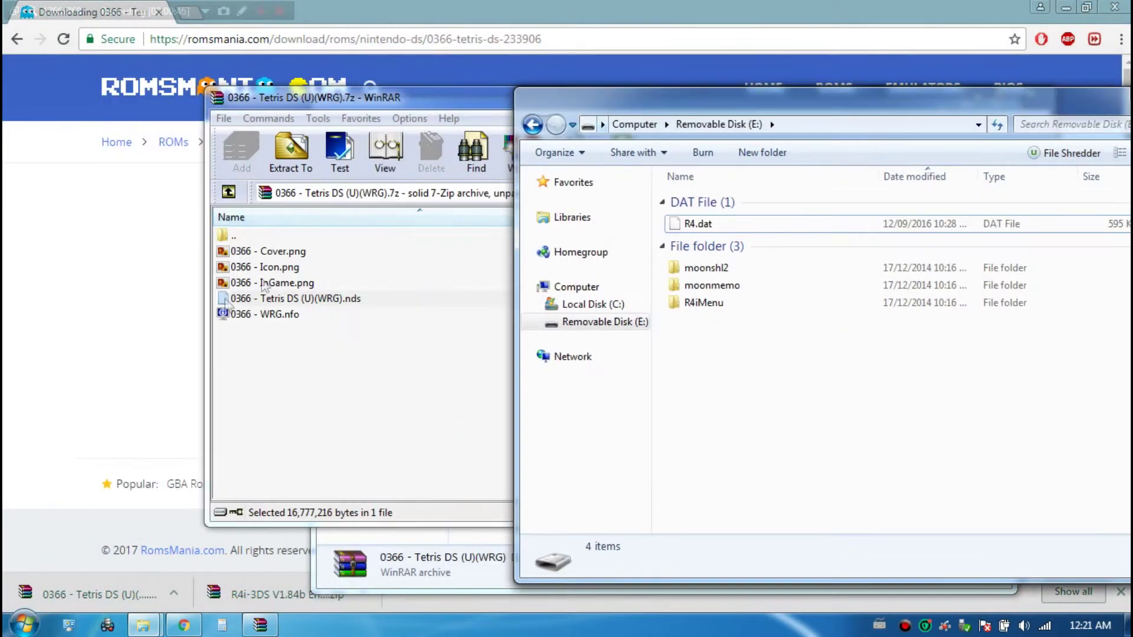
pyautogui.click(292, 298)
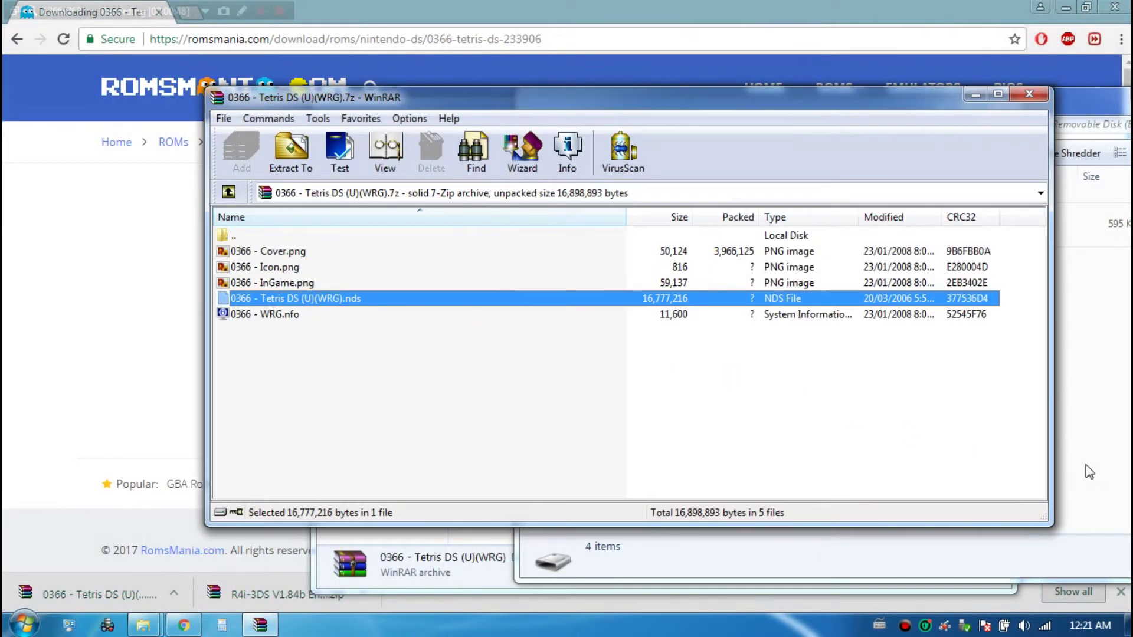
pyautogui.moveTo(1086, 465); pyautogui.dragTo(1086, 465)
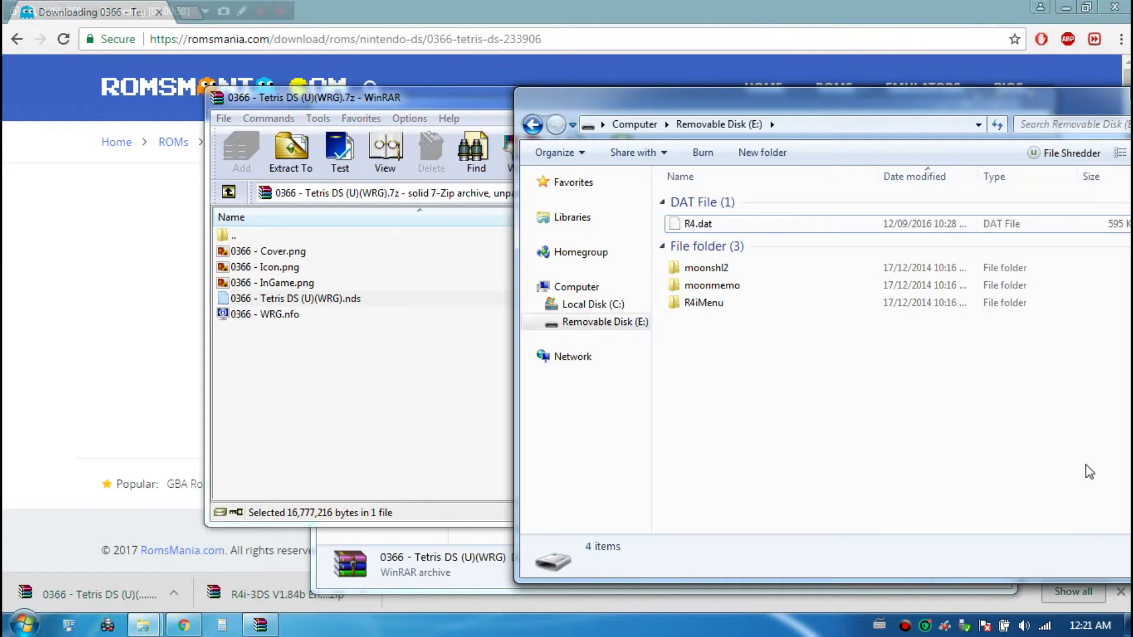
# - Safely eject the USB card reader from the tray and close the Tetris DS archive
pyautogui.click(812, 442)
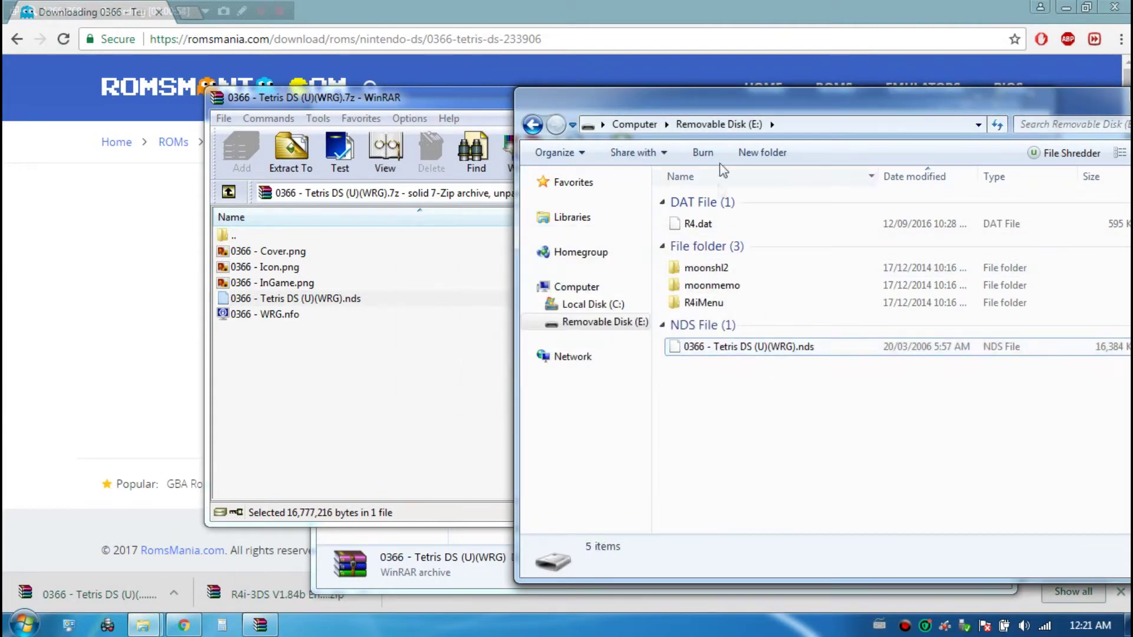
pyautogui.moveTo(725, 104); pyautogui.dragTo(385, 70)
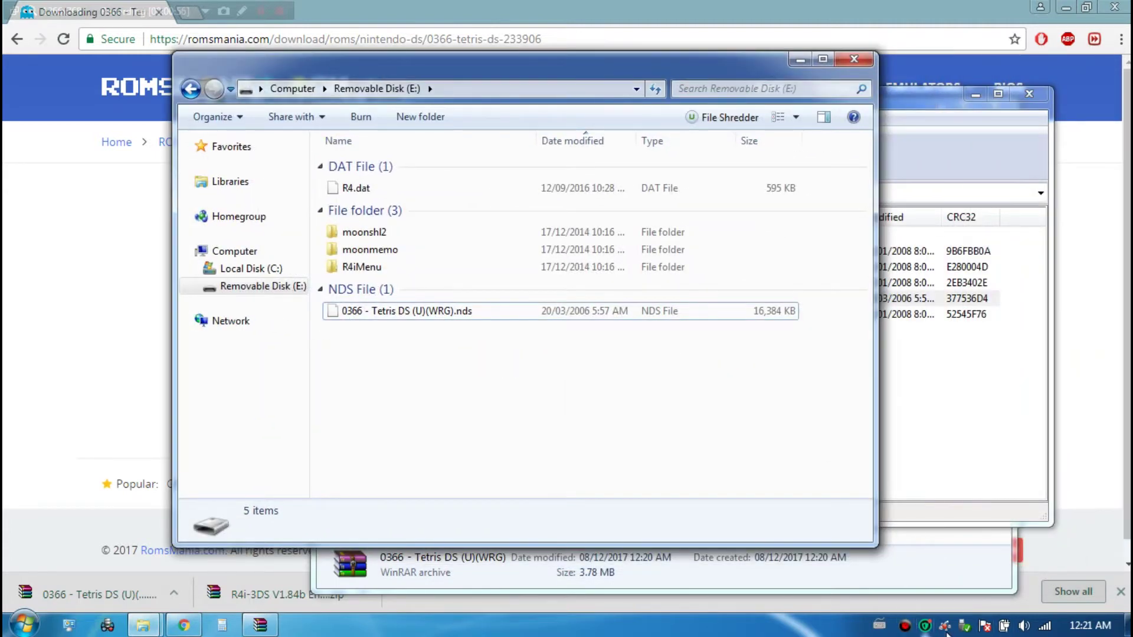
pyautogui.click(962, 626)
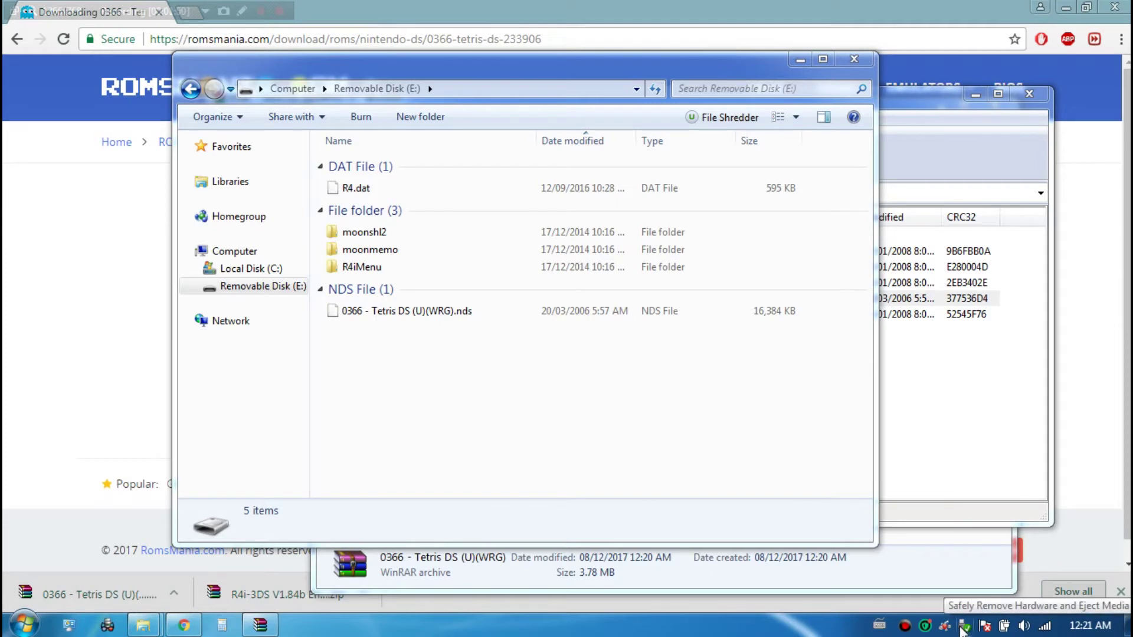
pyautogui.click(965, 628)
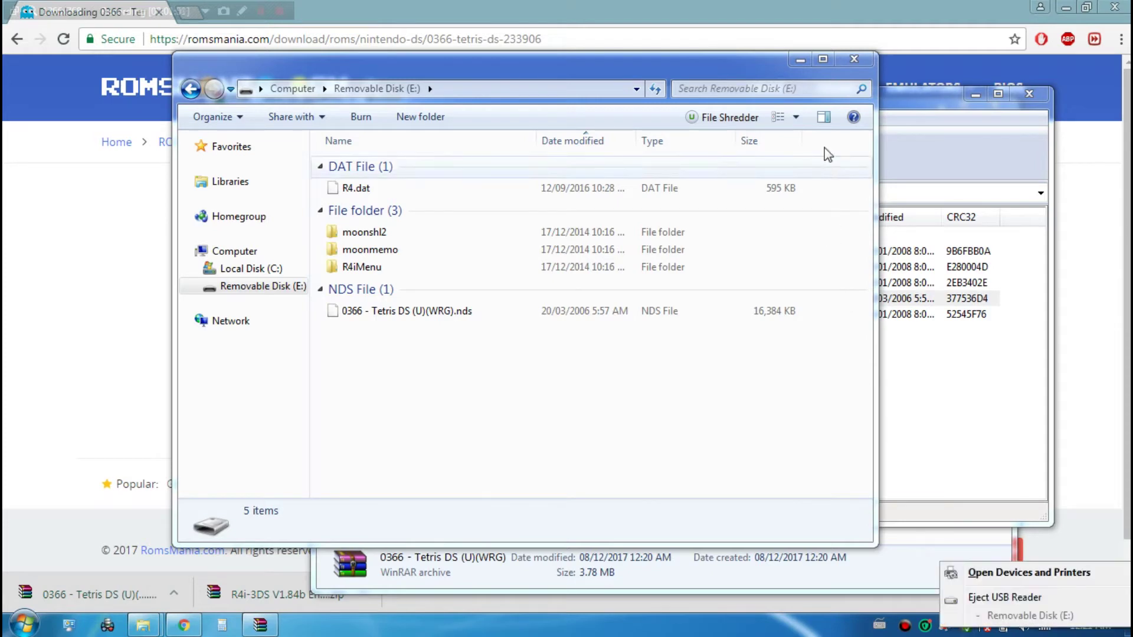
pyautogui.click(1006, 600)
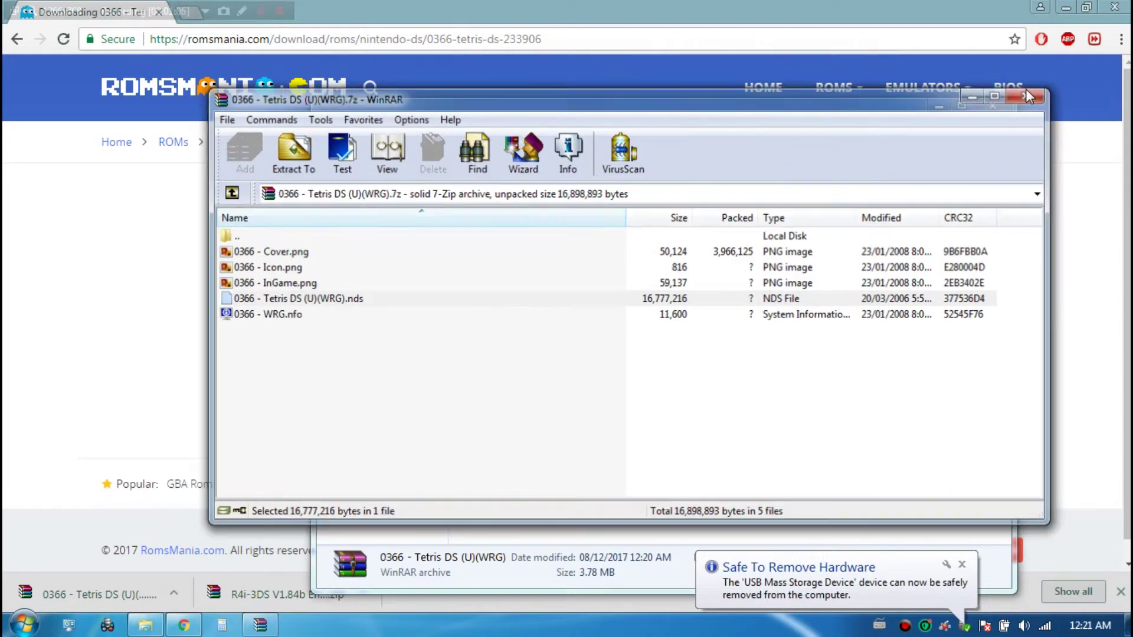
pyautogui.click(1028, 94)
# - Close the Removable Disk (E:) window and the RomsMania Chrome window
pyautogui.click(1007, 108)
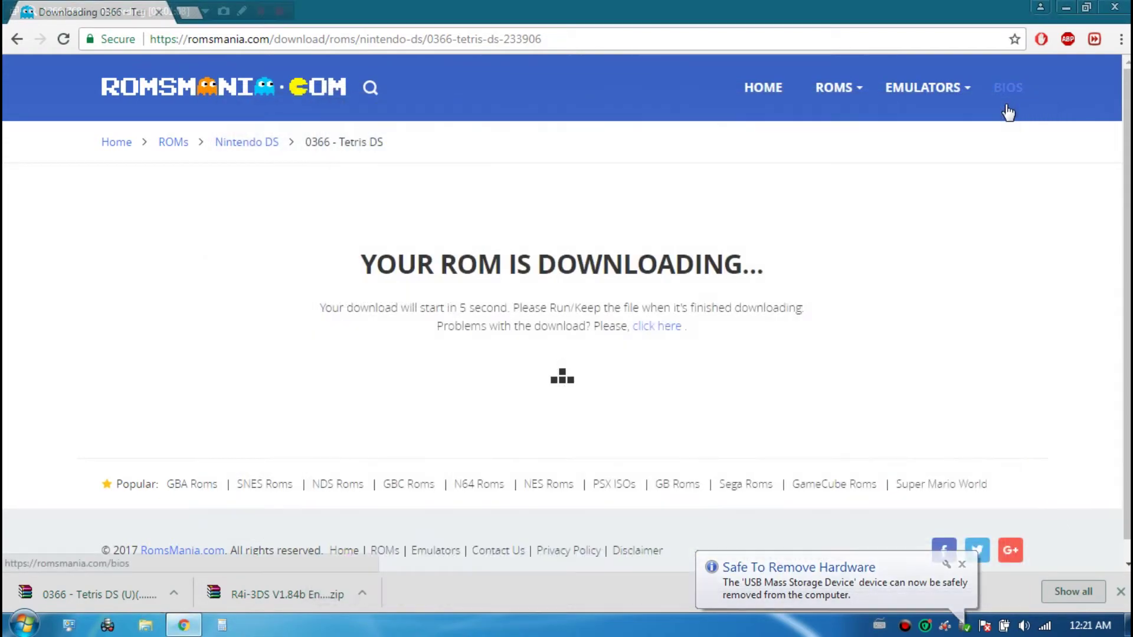
pyautogui.click(1114, 8)
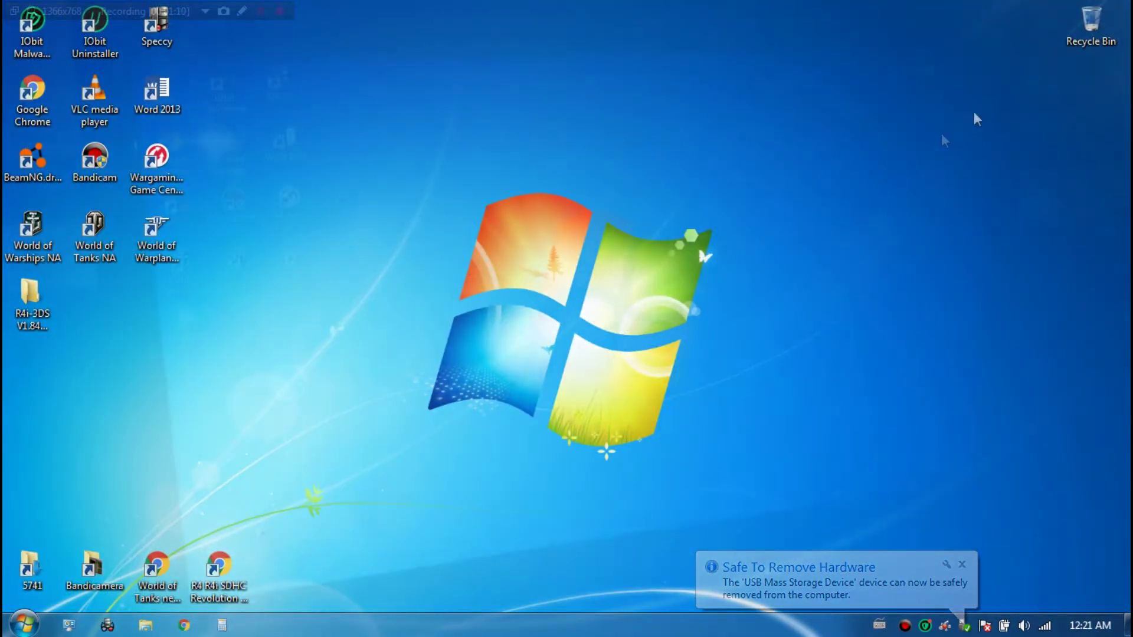